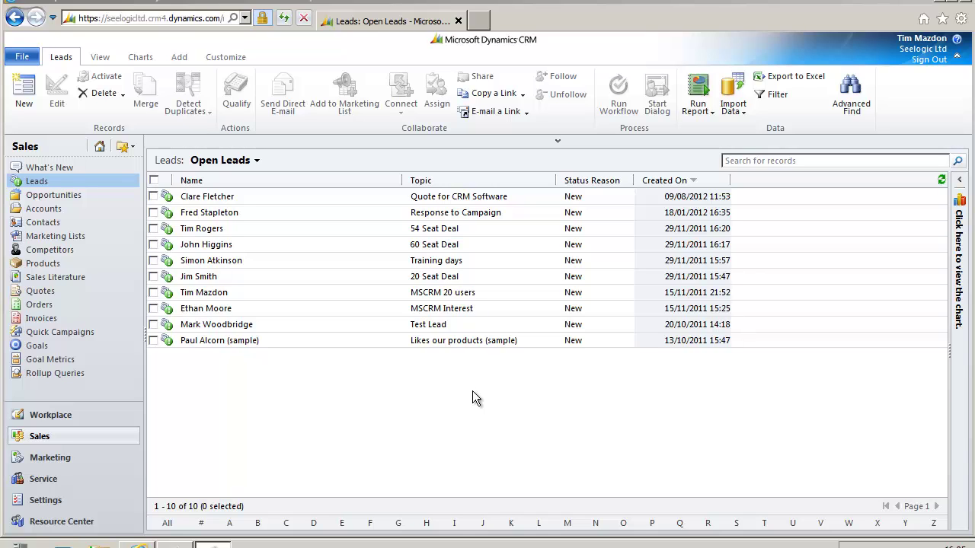
Try the All Leads view, then settle on My Open Leads, which lists two leads.
left_click(259, 163)
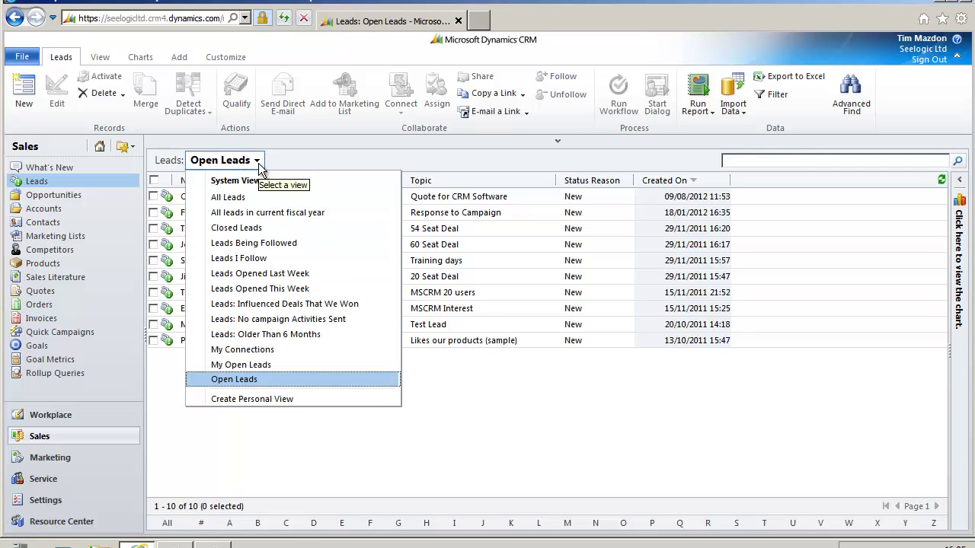
left_click(241, 198)
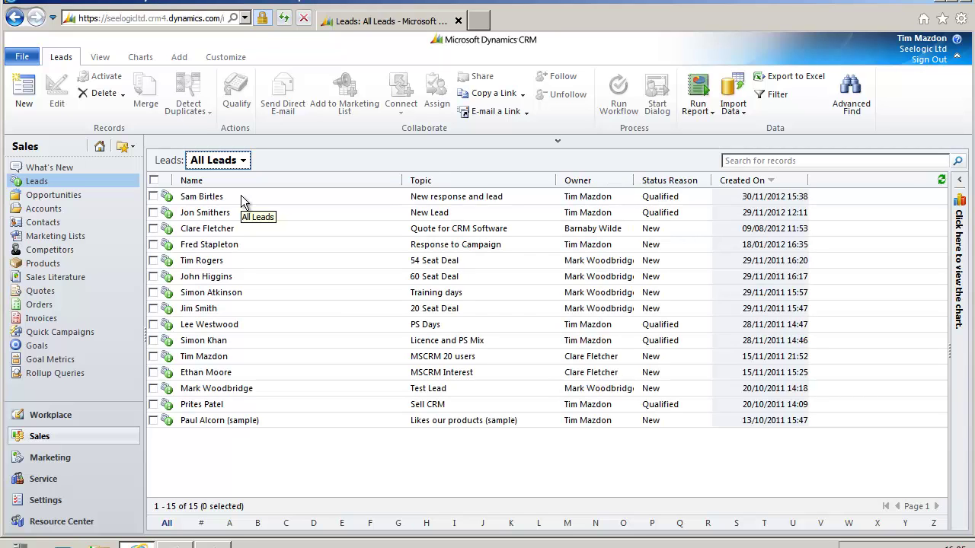
left_click(245, 162)
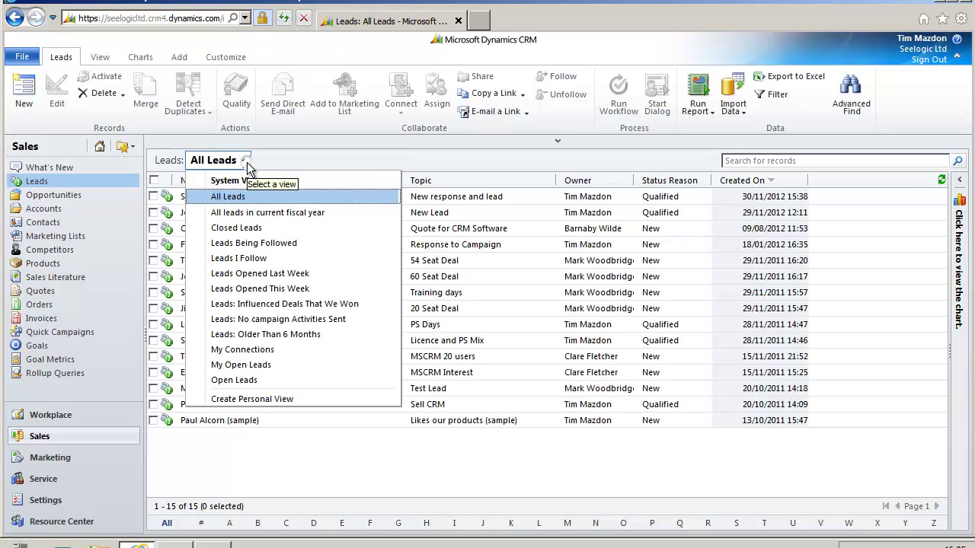
left_click(255, 365)
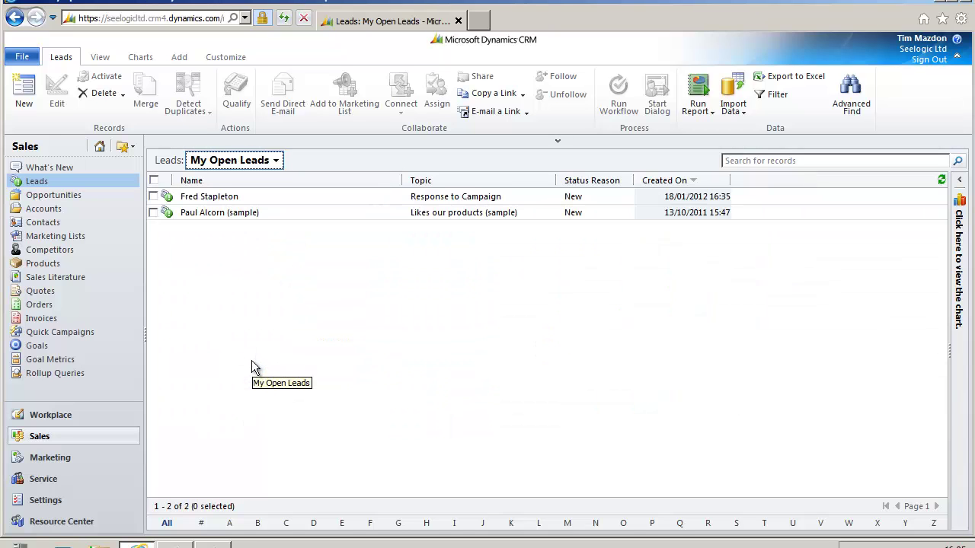
left_click(276, 161)
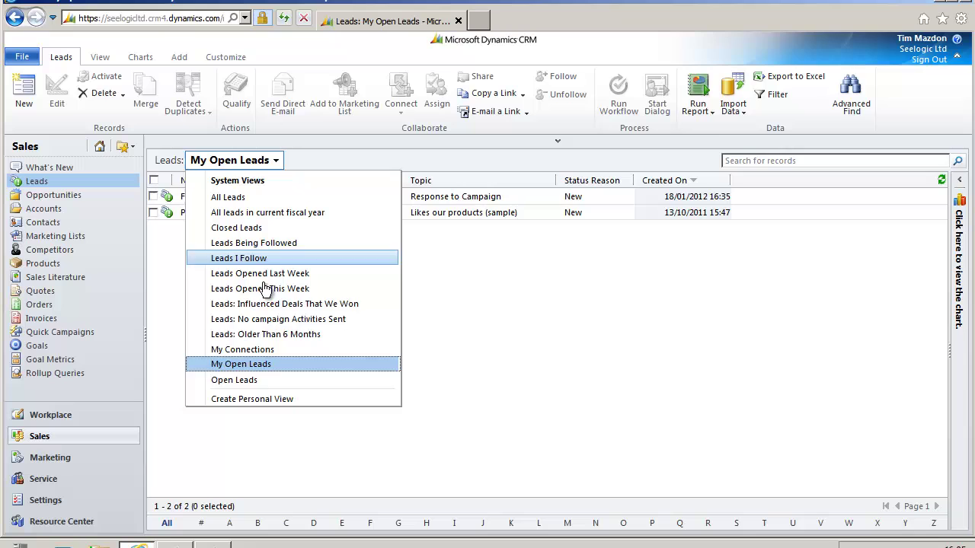
left_click(272, 365)
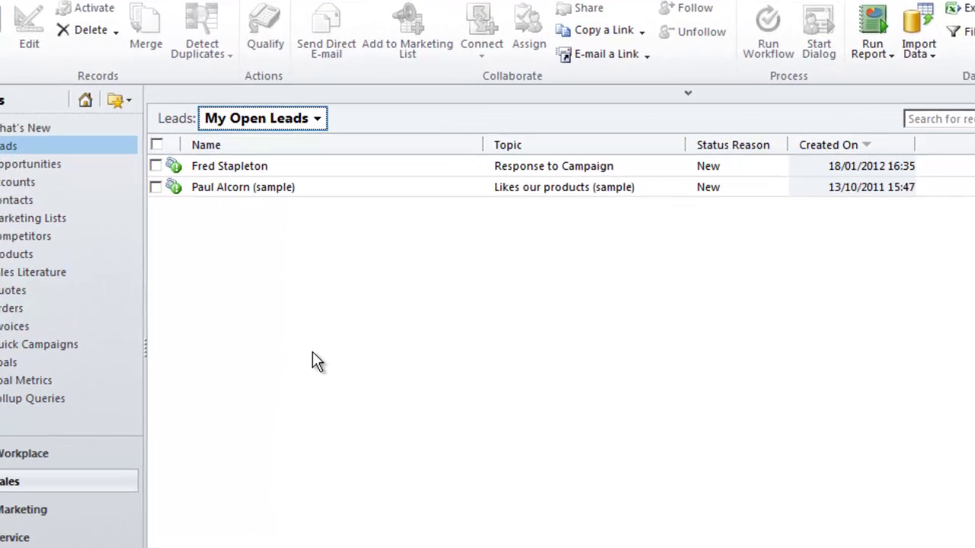
left_click(332, 112)
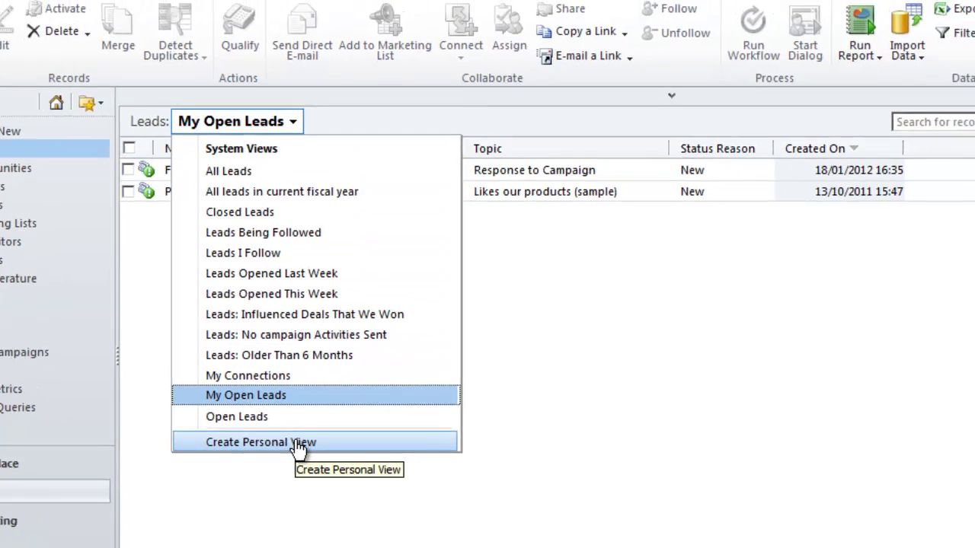
left_click(354, 520)
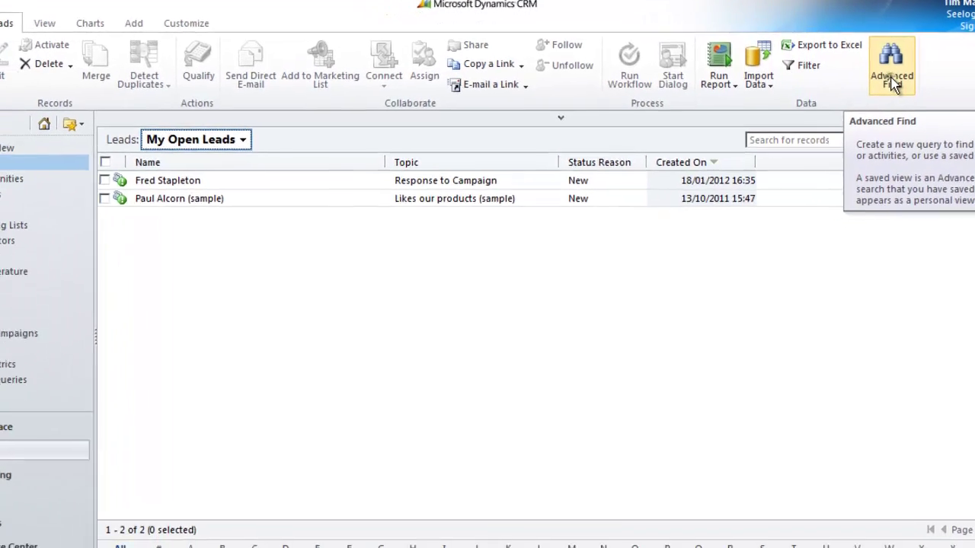
Open Advanced Find from the Leads ribbon and clear it to a new, empty Leads query.
left_click(873, 97)
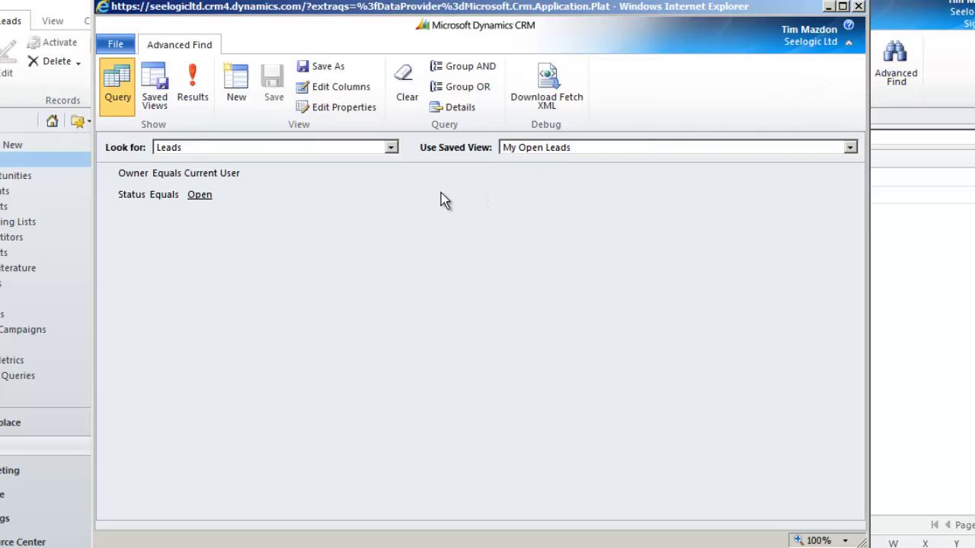
left_click(238, 90)
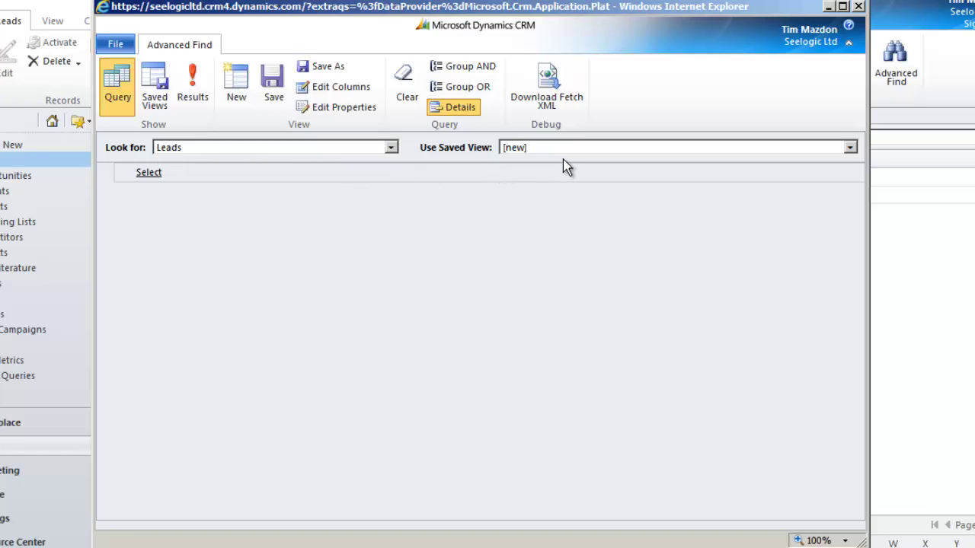
Add a query condition on the Rating field using the Equals operator.
left_click(849, 148)
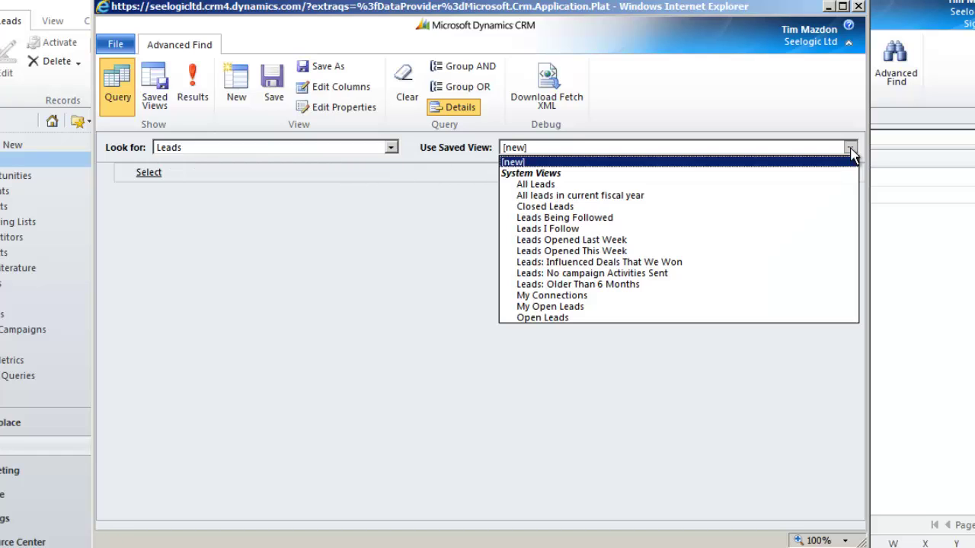
left_click(850, 149)
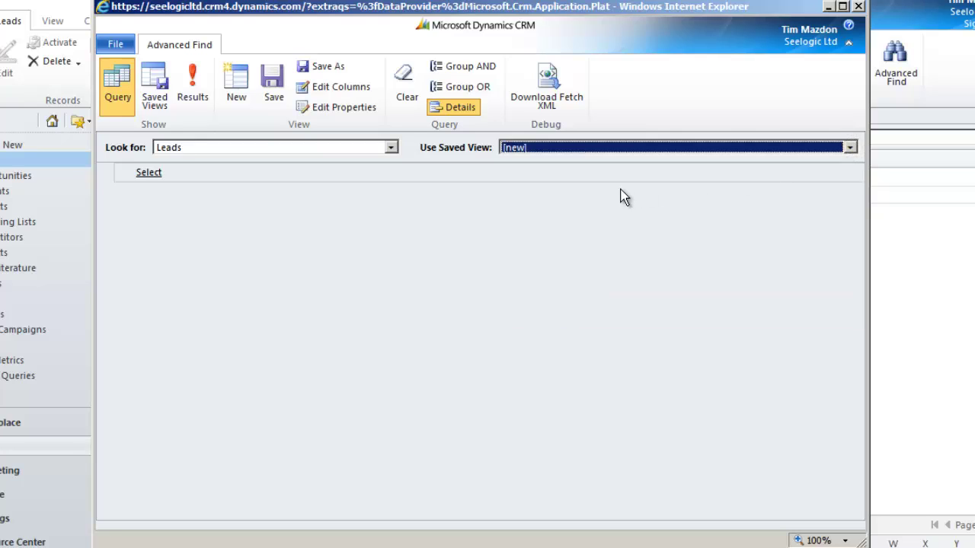
left_click(152, 174)
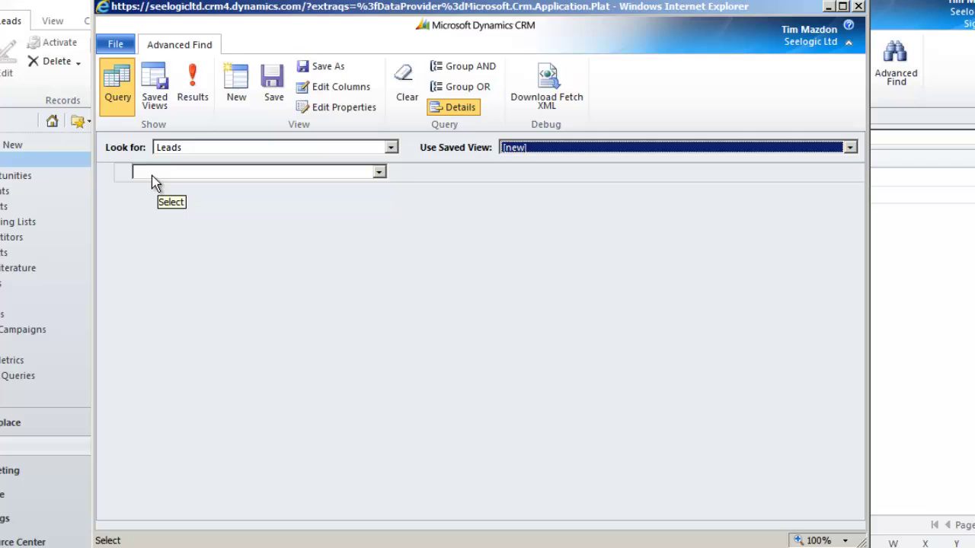
left_click(152, 175)
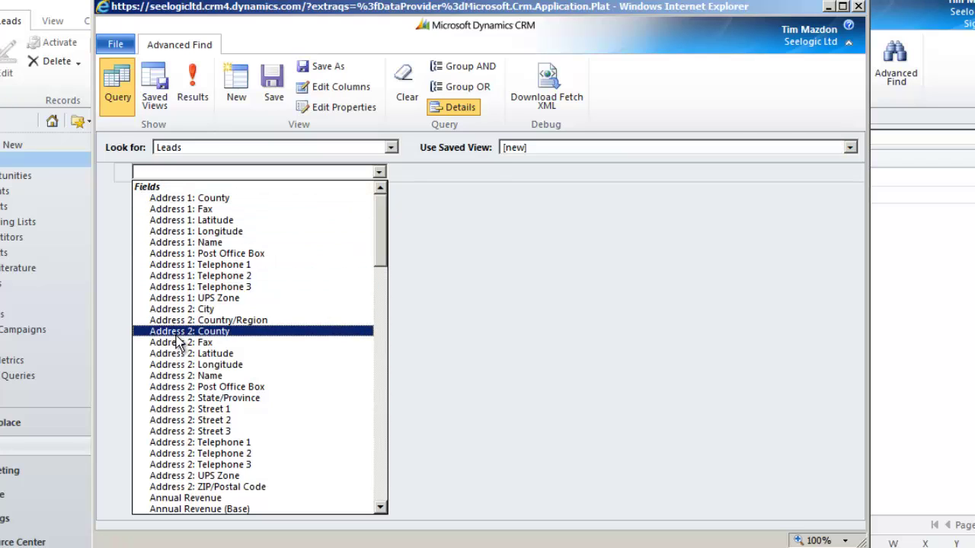
key("r")
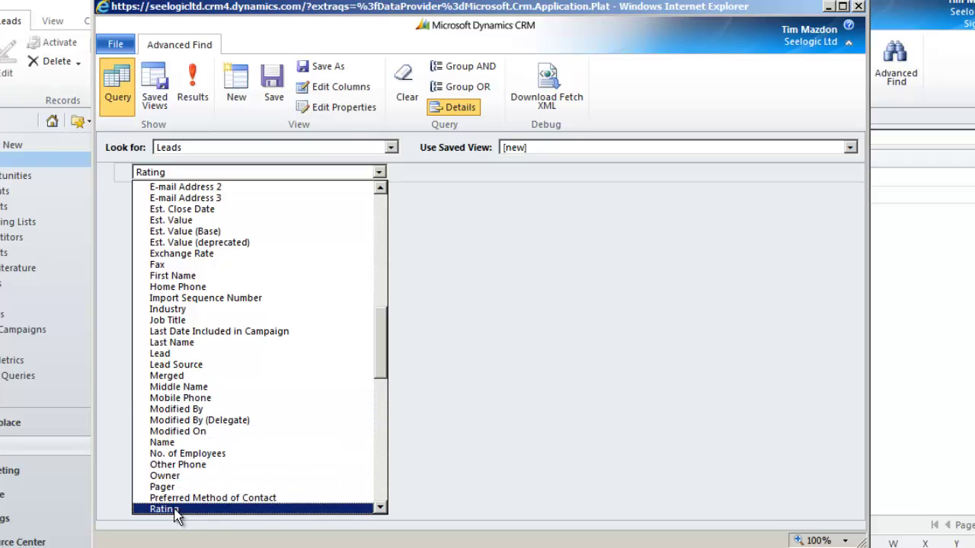
left_click(173, 509)
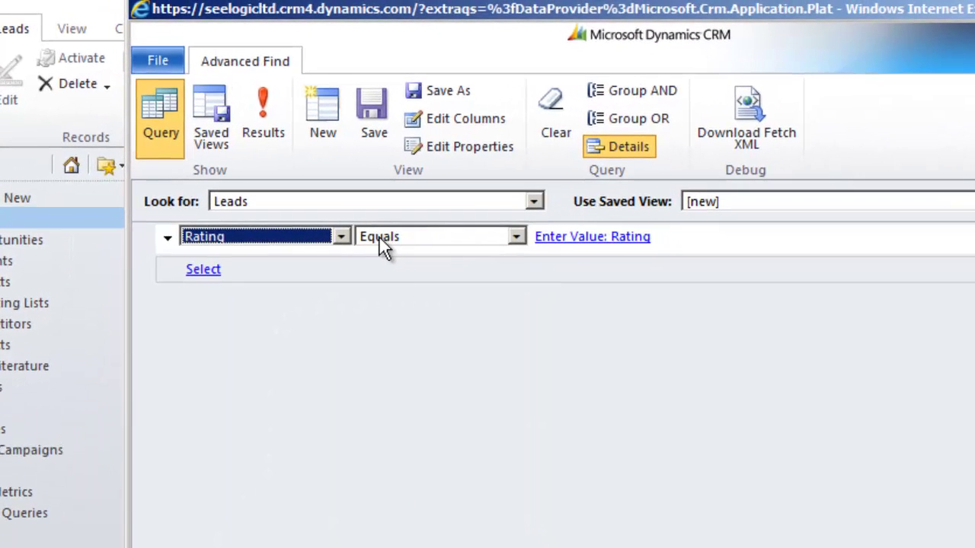
left_click(282, 177)
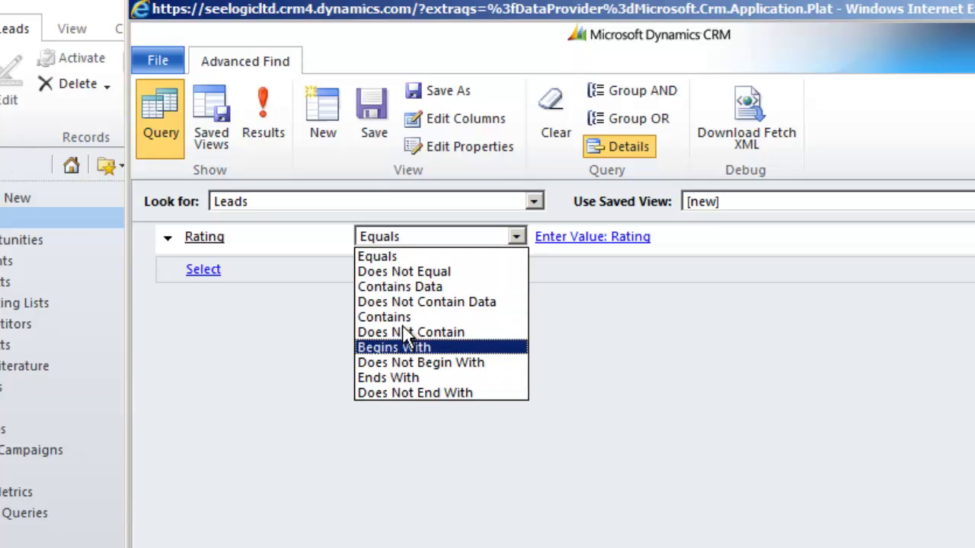
left_click(374, 257)
Set the Rating condition's value to Warm.
left_click(588, 239)
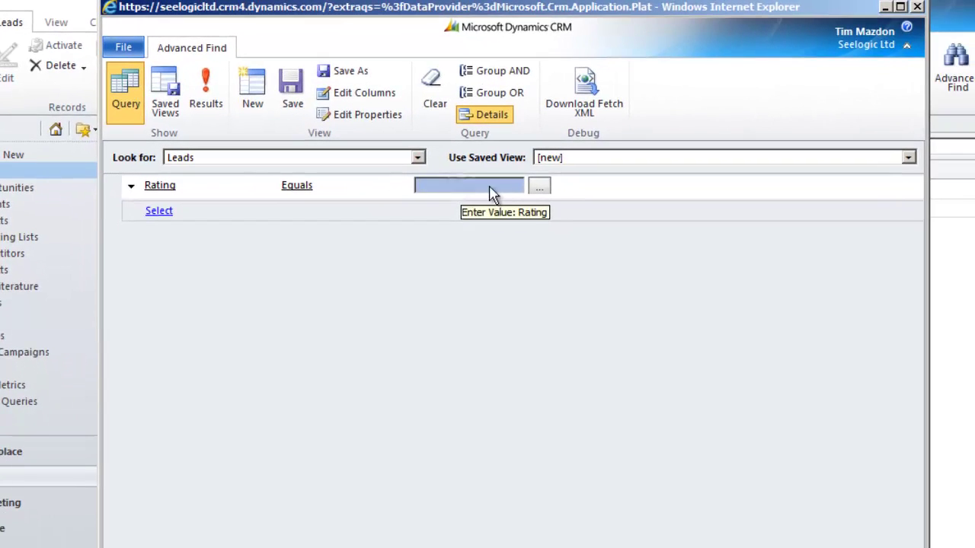
left_click(665, 231)
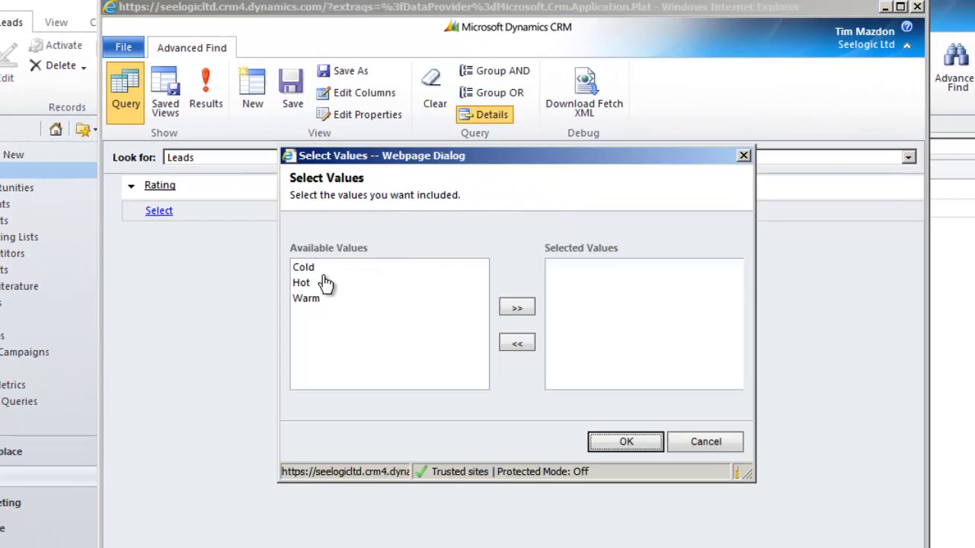
left_click(355, 299)
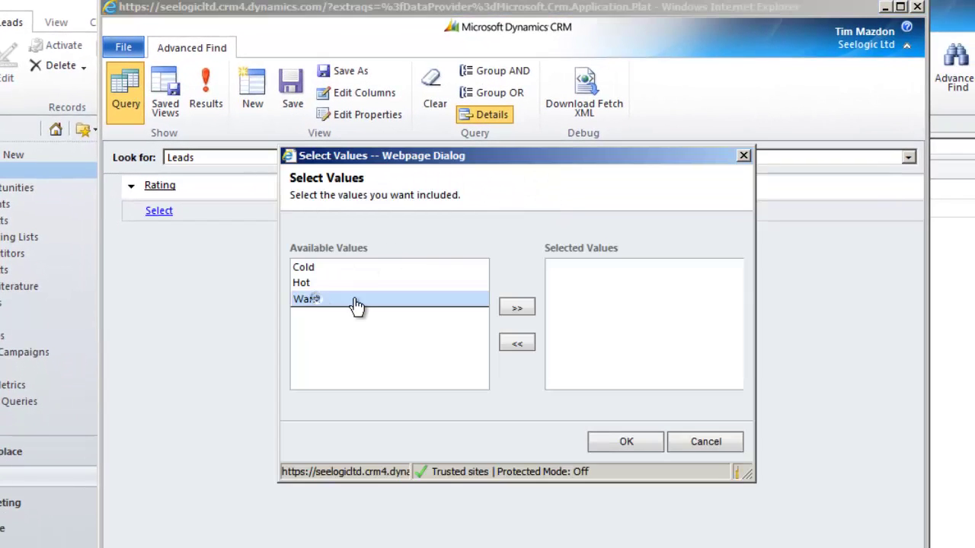
left_click(518, 307)
left_click(628, 444)
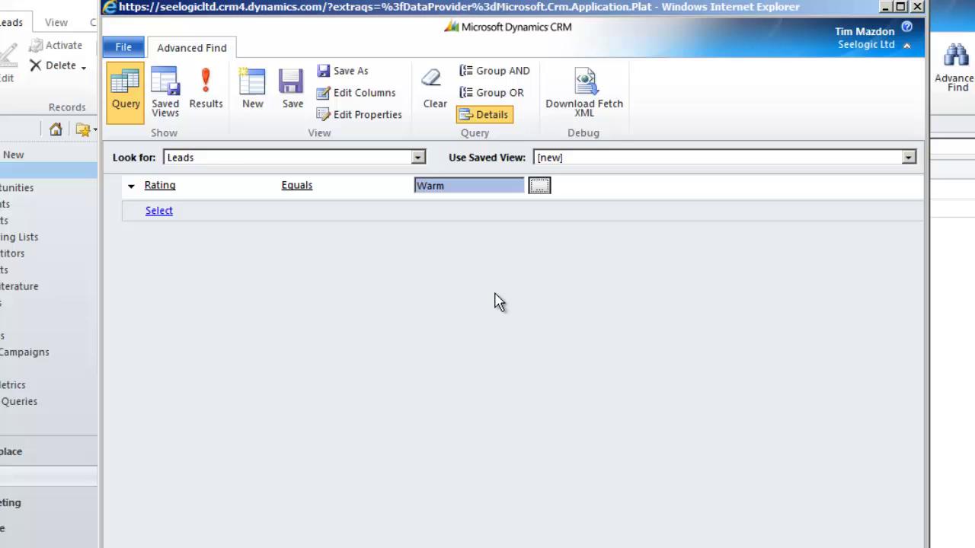
Add a second condition on the Status field using the Equals operator.
left_click(161, 212)
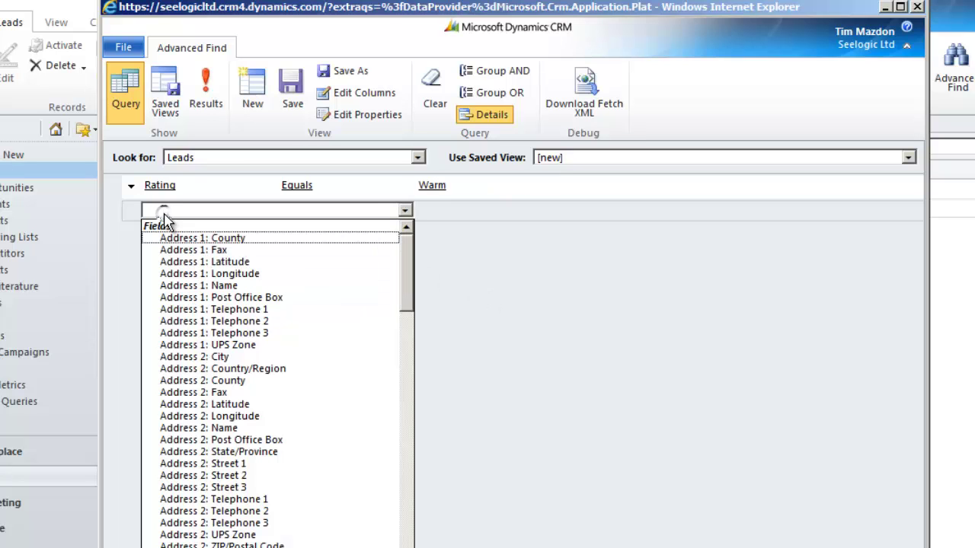
scroll(202, 301, "down", 10)
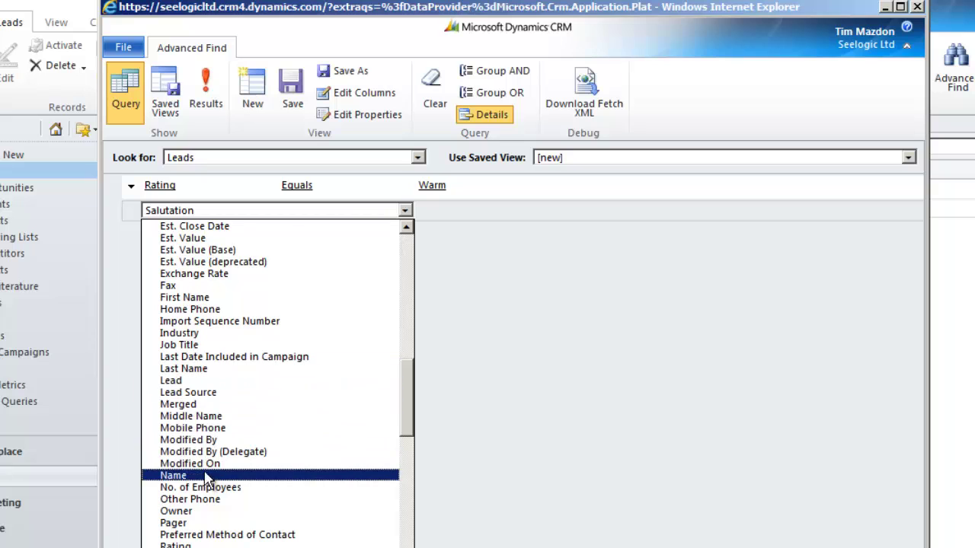
scroll(204, 478, "down", 1)
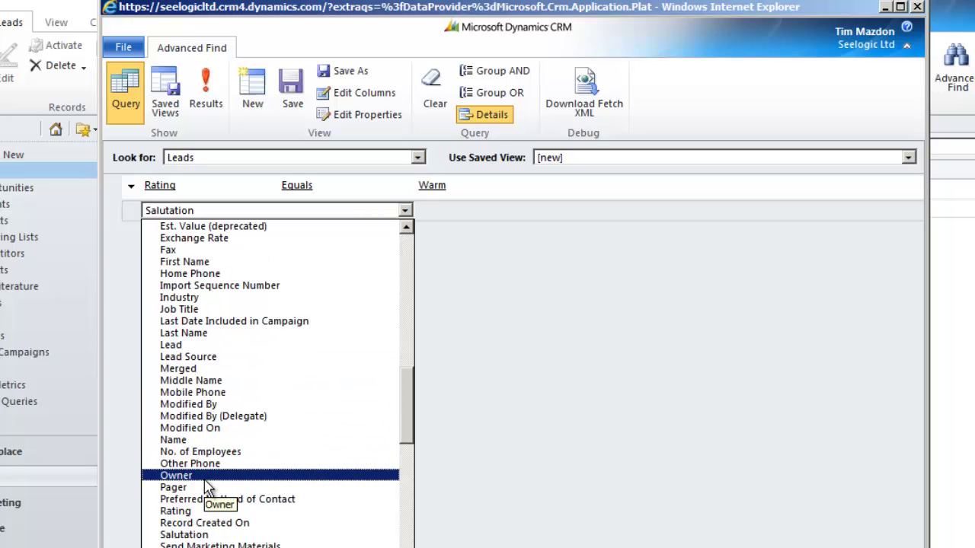
scroll(207, 488, "down", 1)
scroll(205, 495, "down", 1)
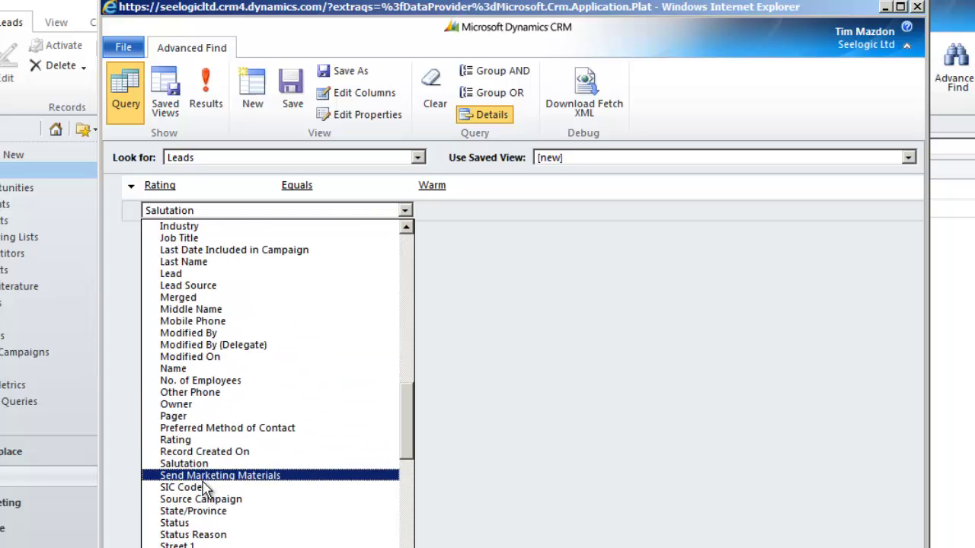
left_click(191, 525)
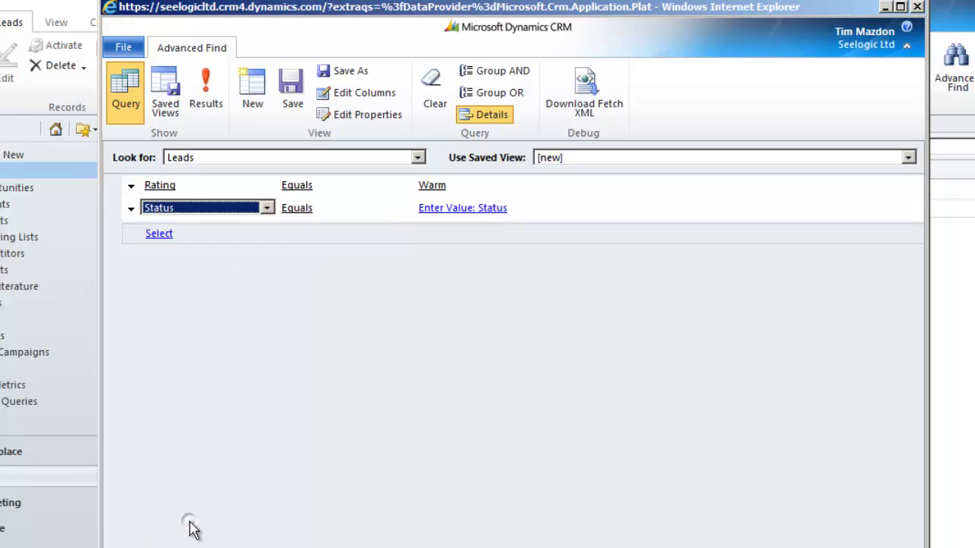
left_click(302, 209)
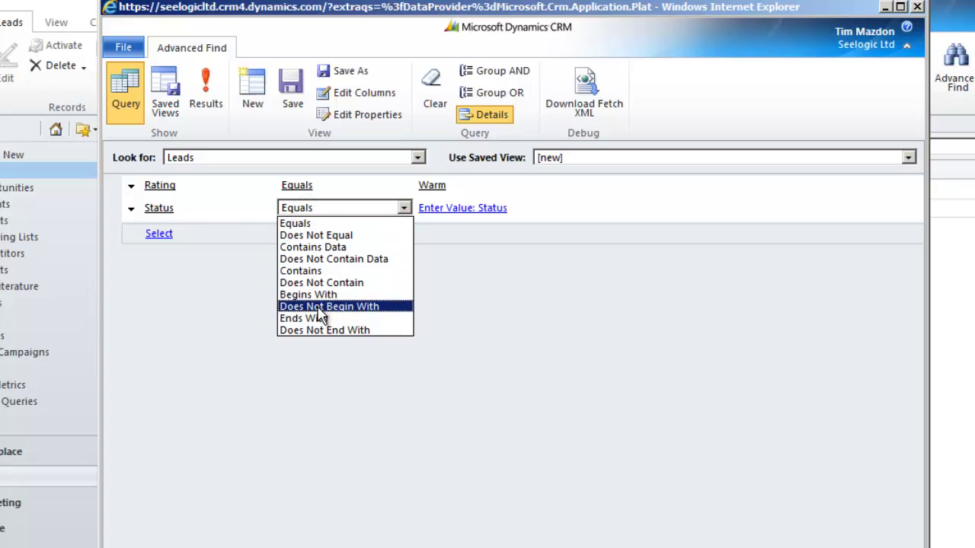
left_click(309, 224)
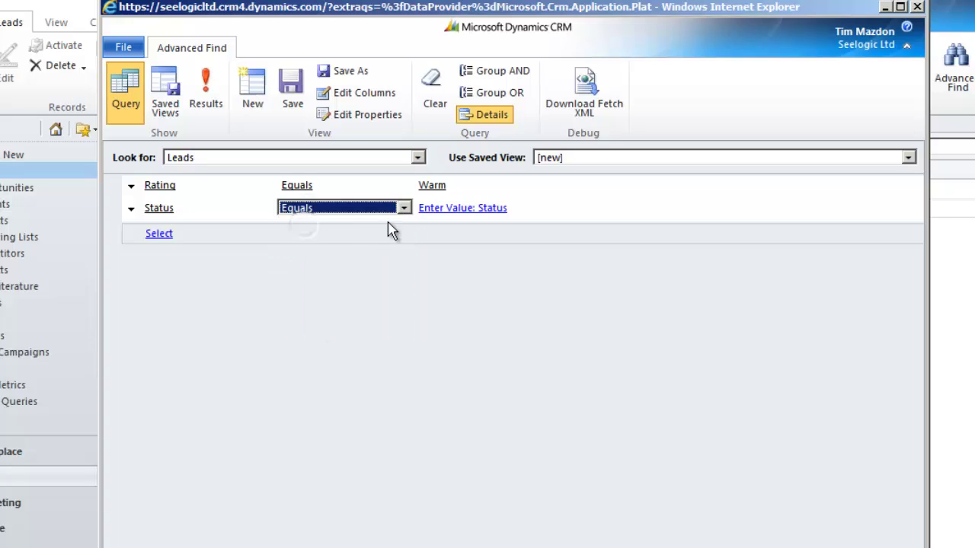
Set the Status condition's value to Open.
left_click(434, 209)
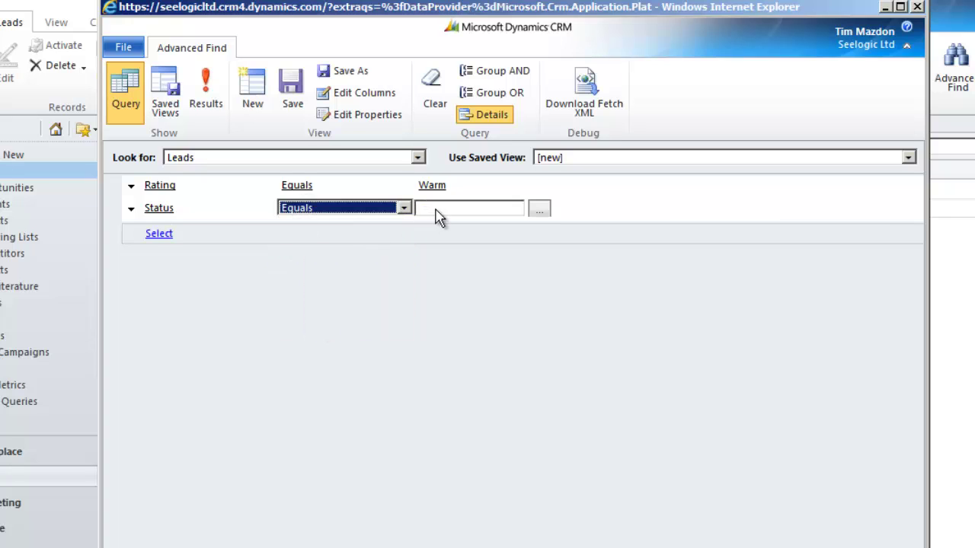
left_click(540, 209)
left_click(315, 284)
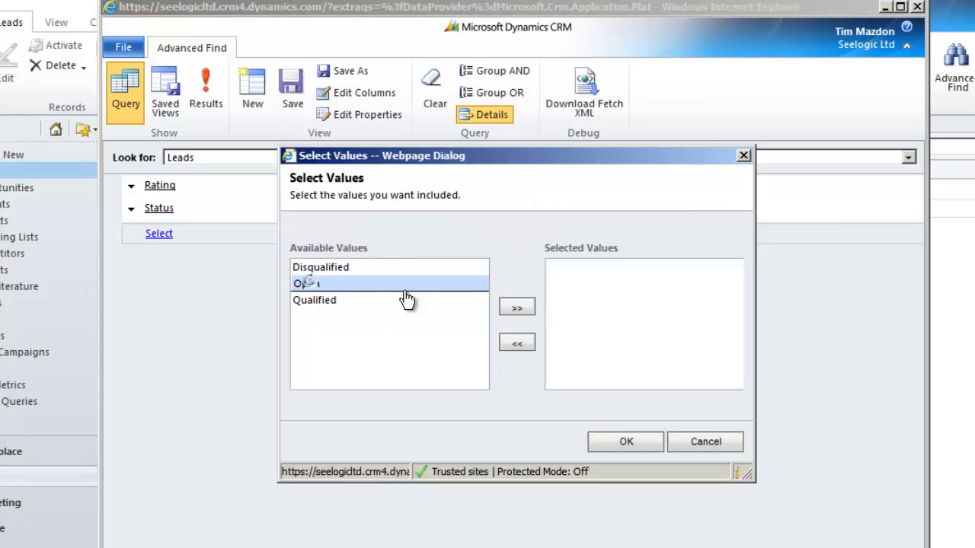
left_click(517, 308)
left_click(629, 448)
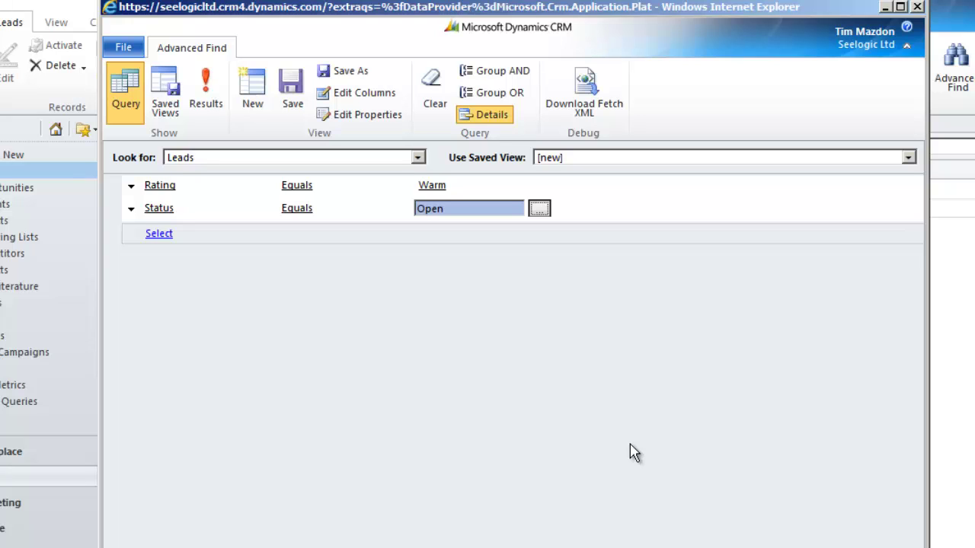
left_click(206, 93)
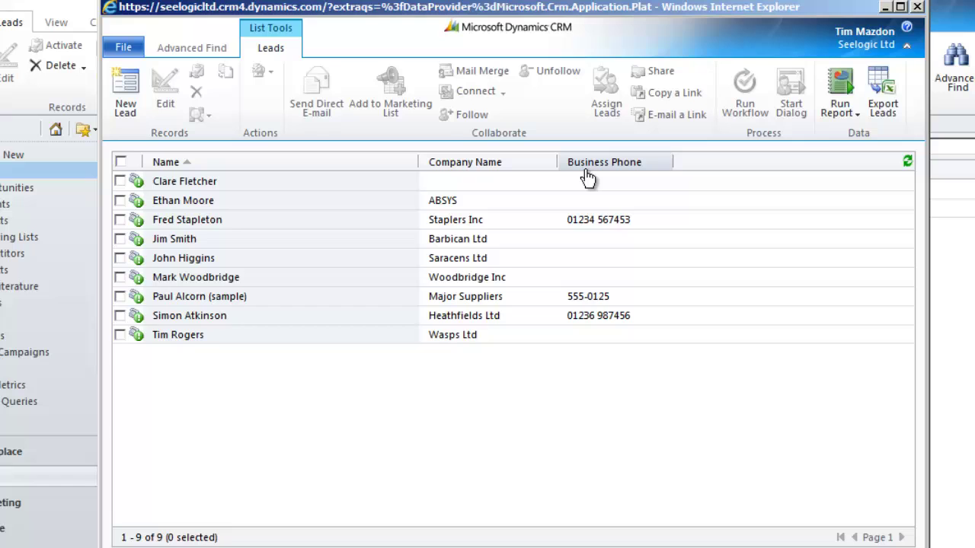
left_click(192, 52)
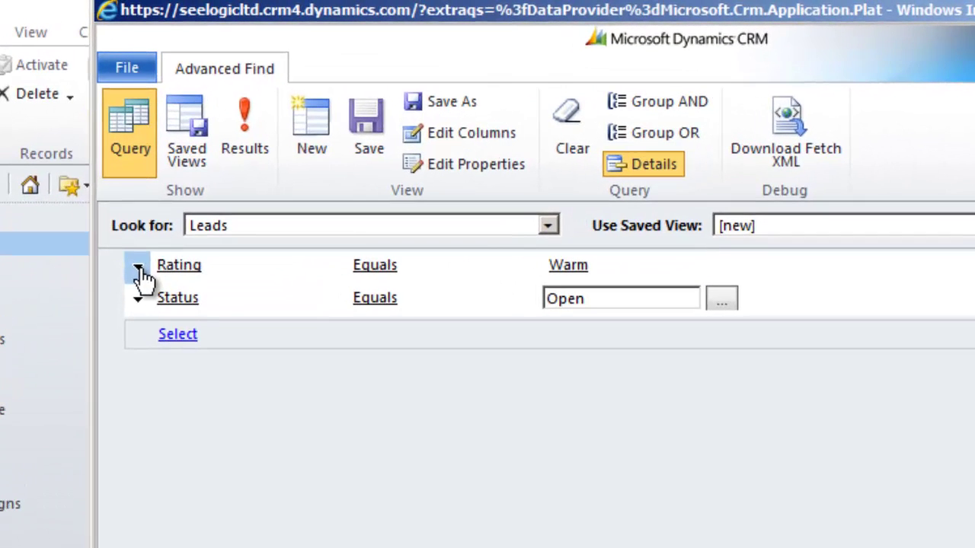
left_click(139, 269)
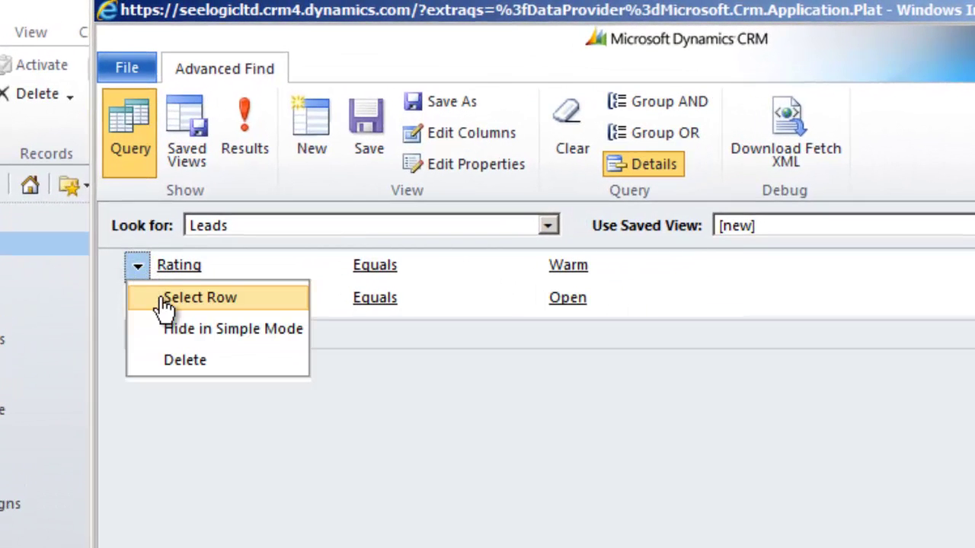
left_click(165, 300)
left_click(140, 300)
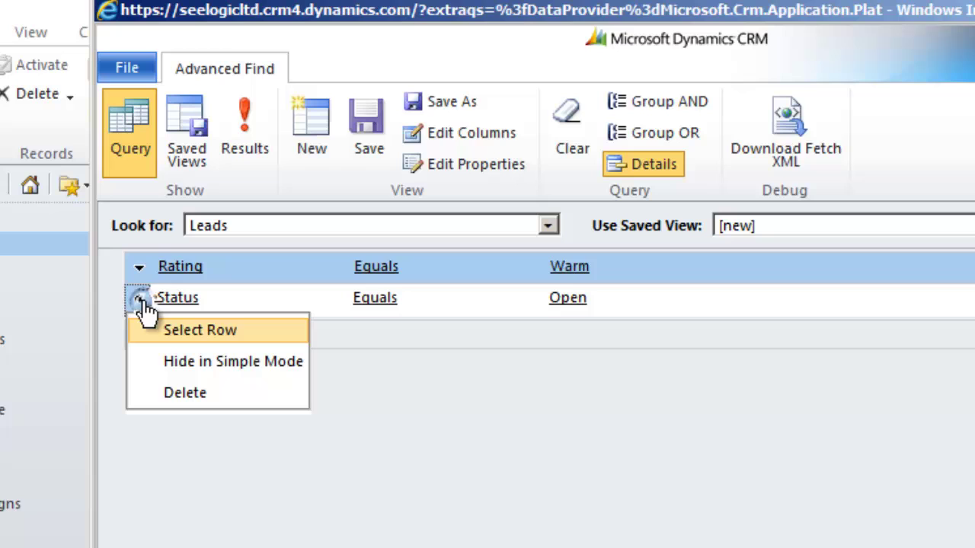
left_click(156, 330)
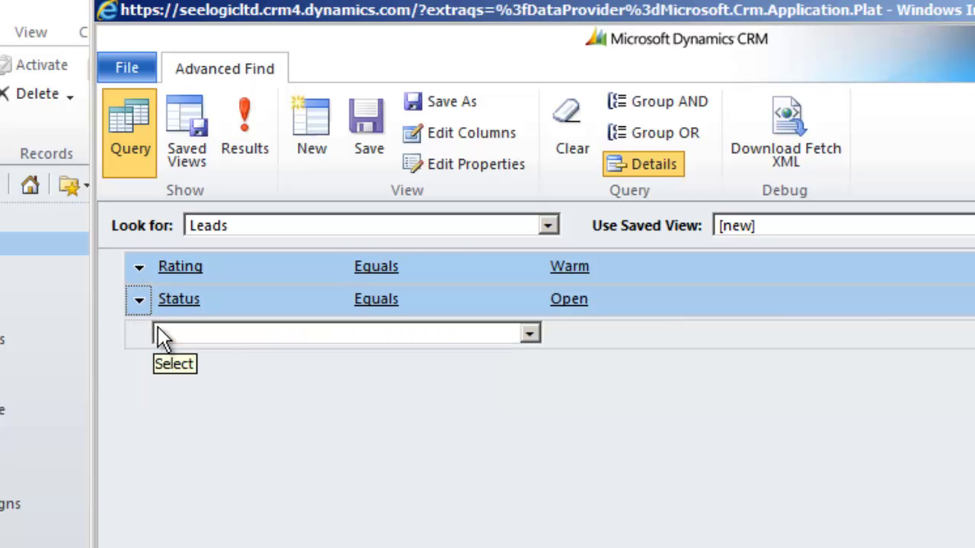
left_click(652, 136)
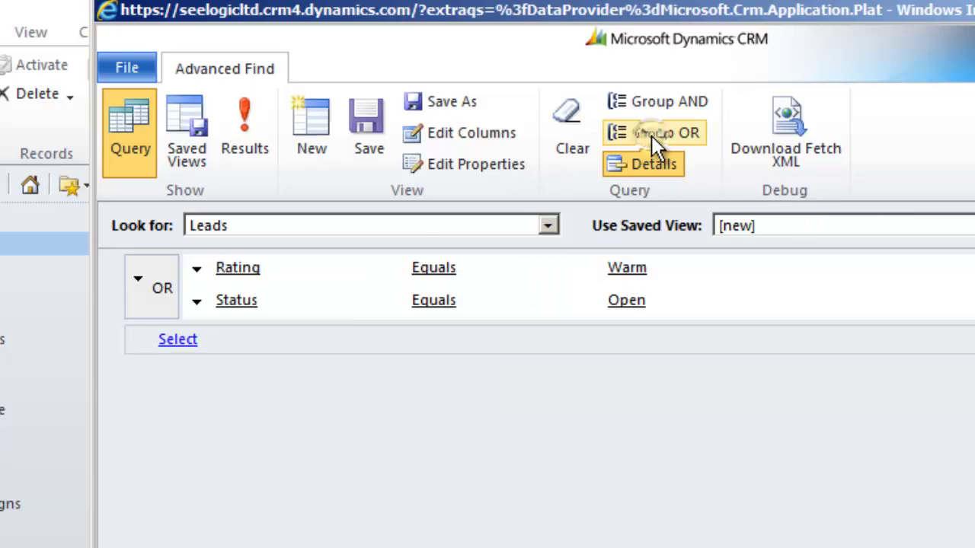
left_click(140, 280)
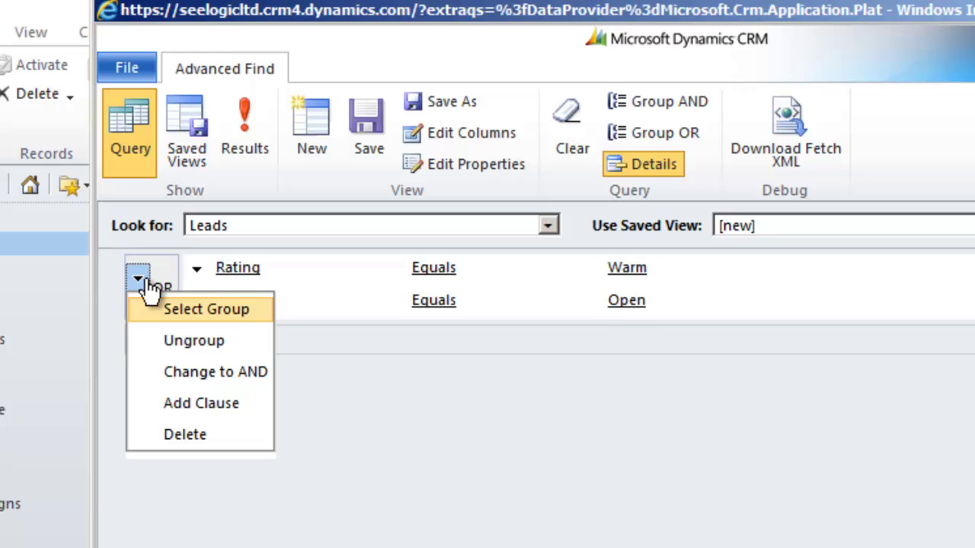
left_click(163, 342)
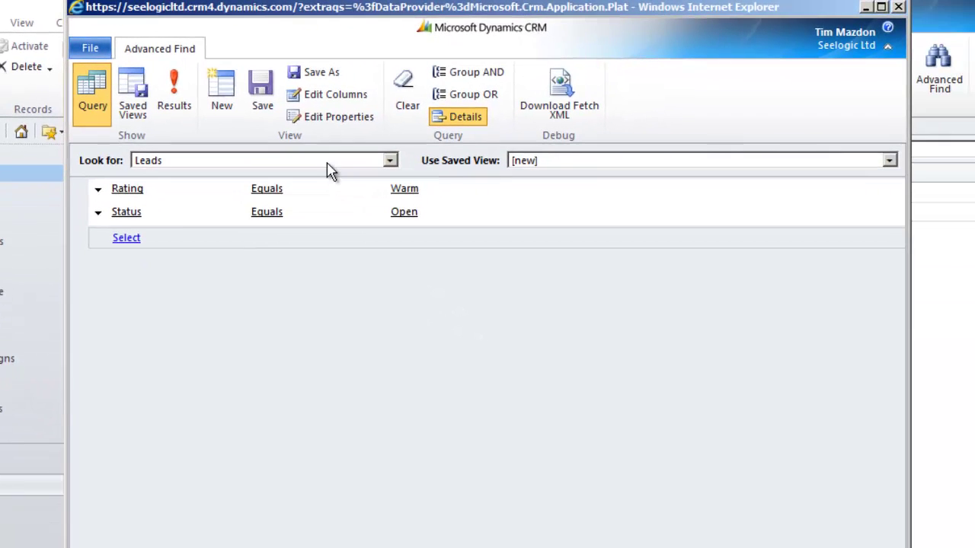
Open Edit Columns, showing the Name, Company Name and Business Phone columns.
left_click(320, 98)
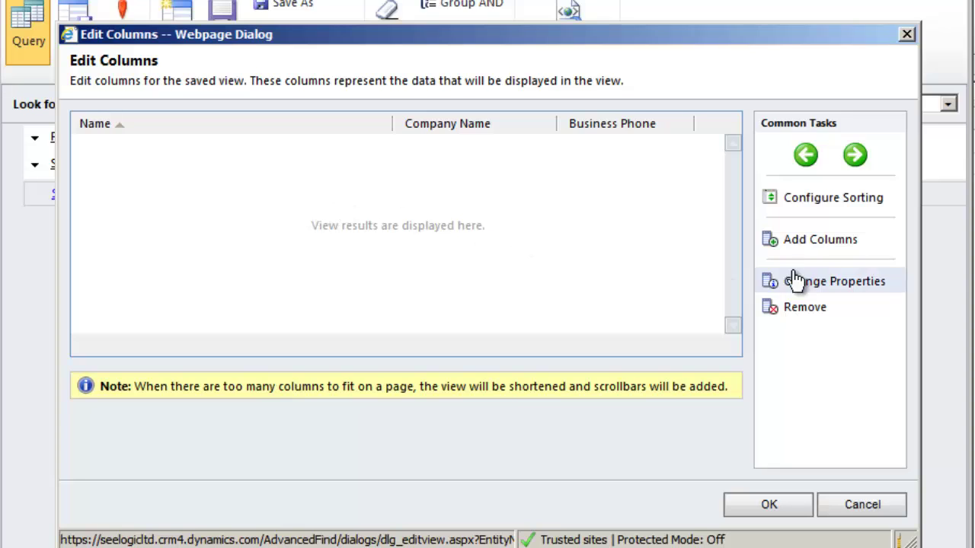
Add the E-mail and Rating fields as columns of the view.
left_click(804, 240)
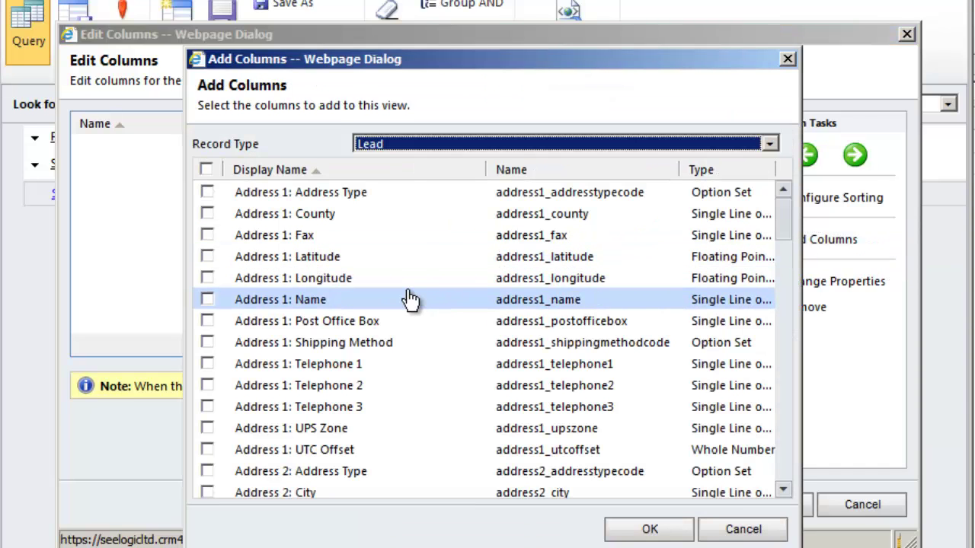
scroll(394, 351, "down", 4)
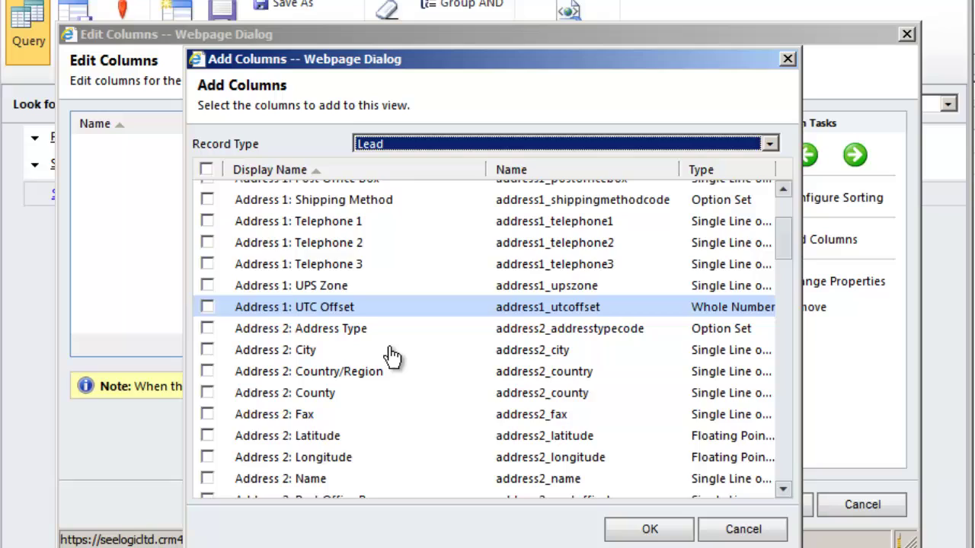
scroll(392, 356, "down", 5)
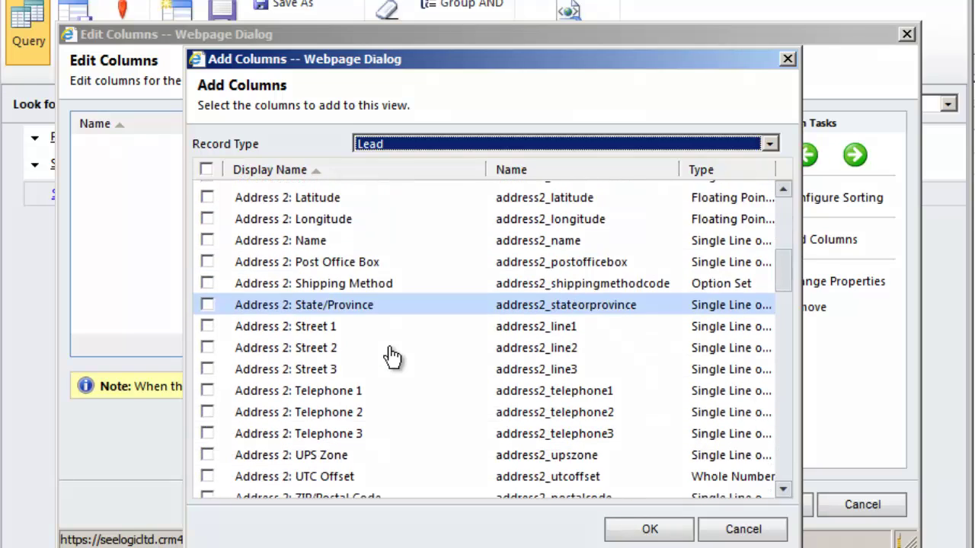
scroll(391, 356, "down", 6)
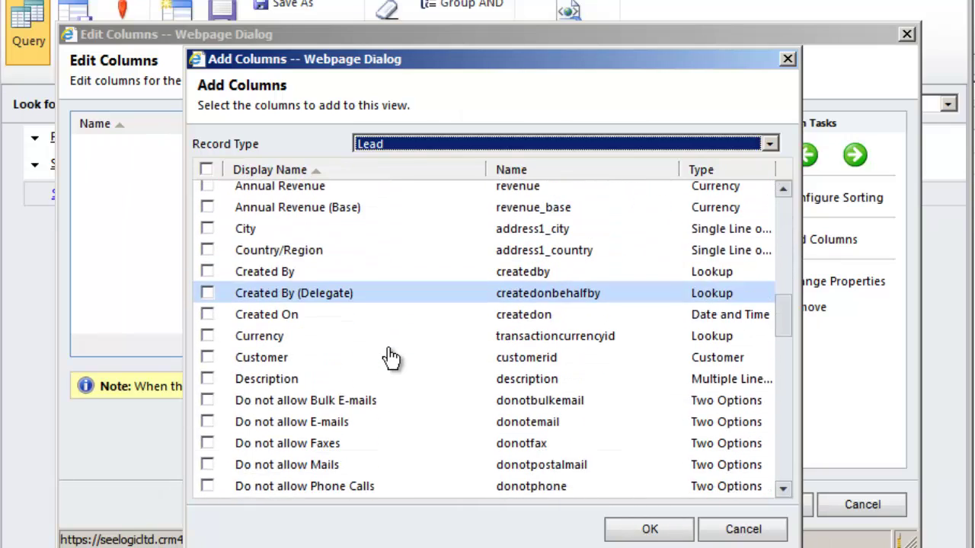
left_click(208, 366)
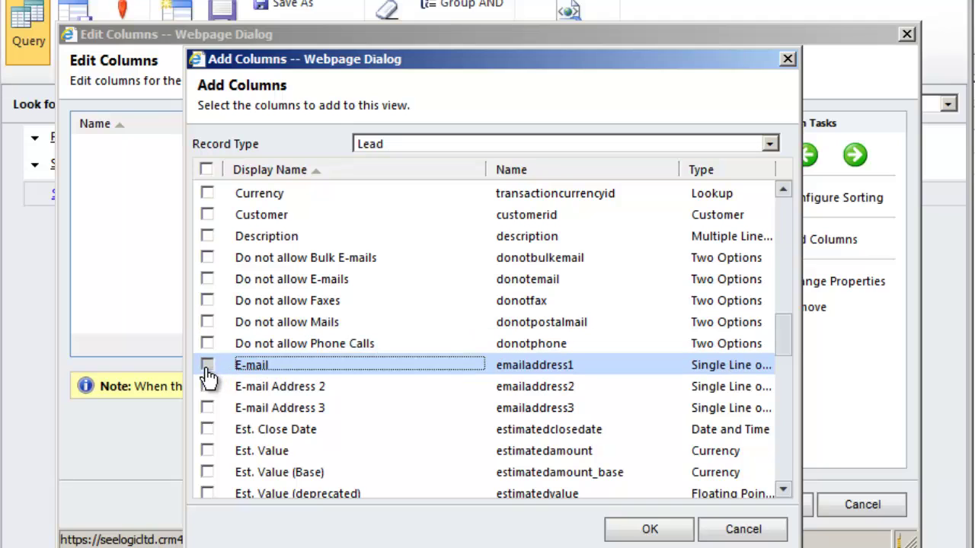
scroll(252, 377, "down", 3)
scroll(251, 377, "down", 6)
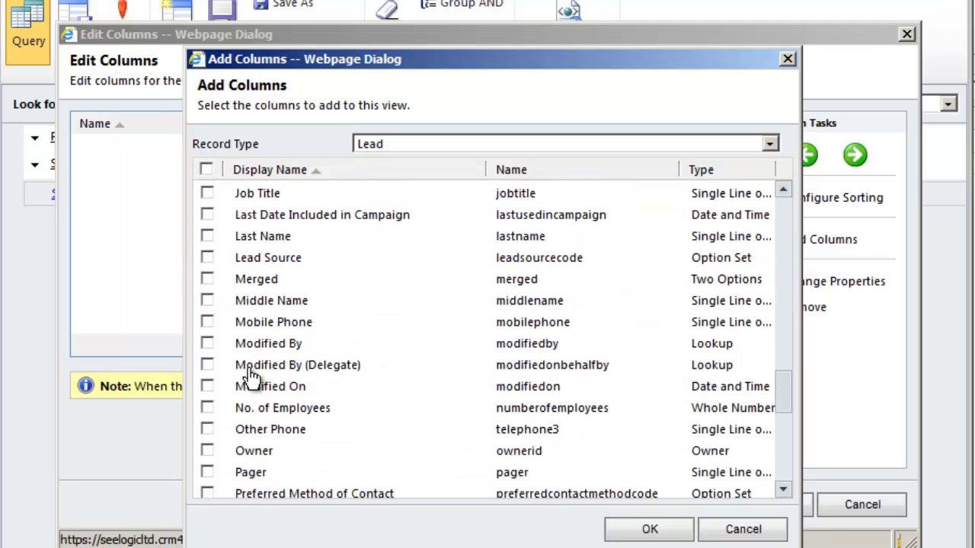
left_click(207, 441)
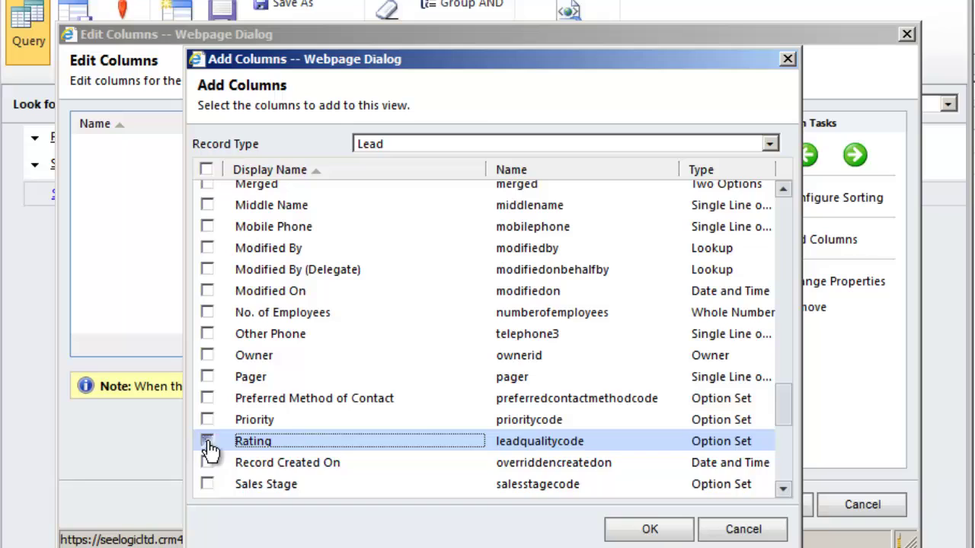
left_click(645, 530)
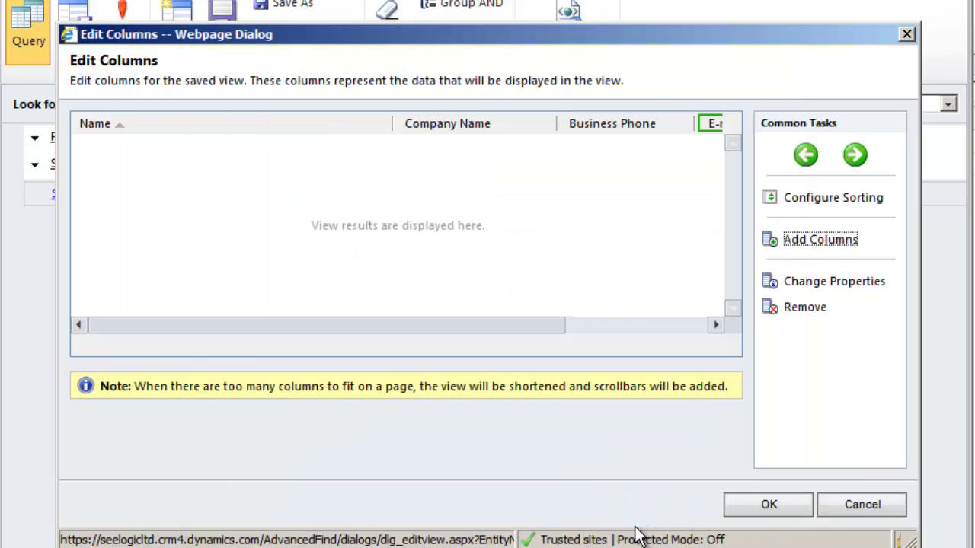
Reorder columns to Name, E-mail, Rating, Company Name, Business Phone.
left_click_drag(505, 329, 658, 335)
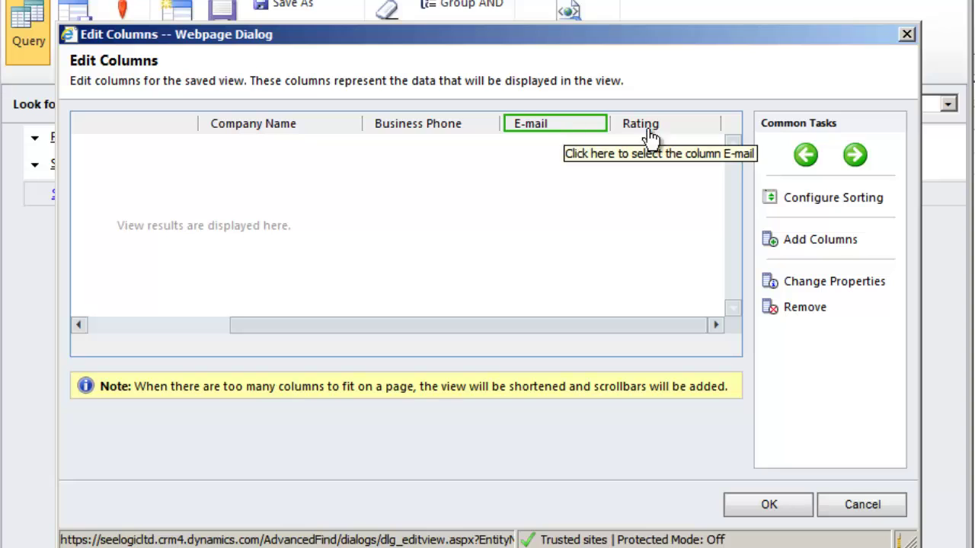
left_click(808, 157)
left_click(805, 156)
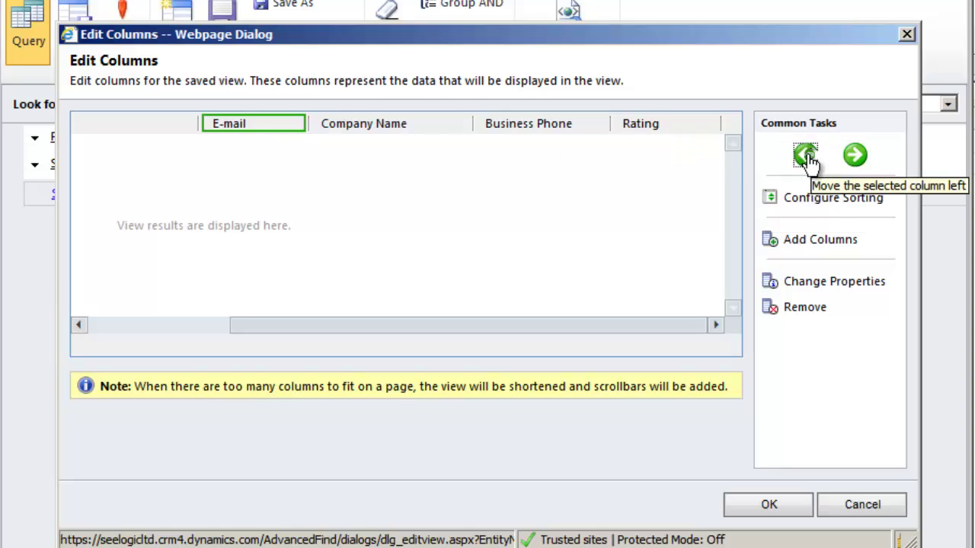
left_click(653, 125)
left_click(808, 157)
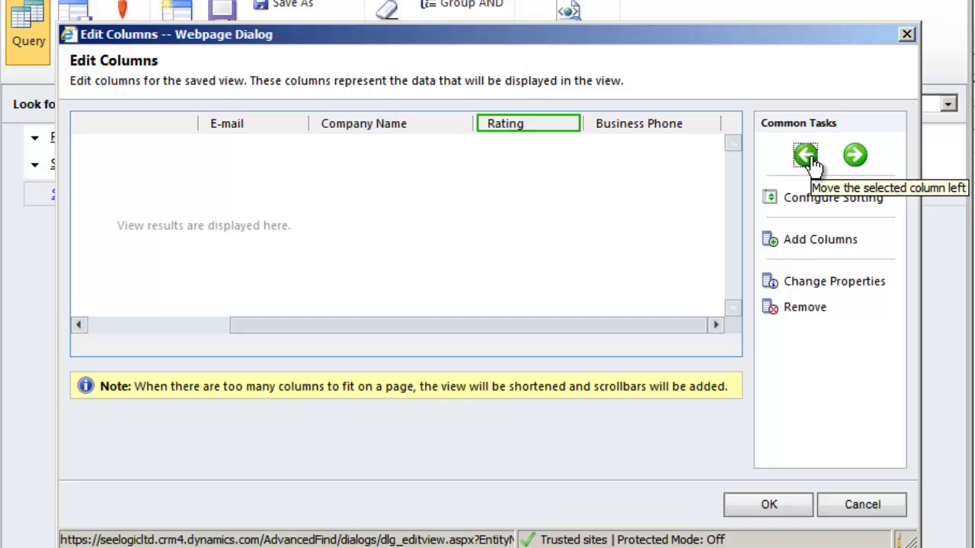
left_click(807, 157)
left_click_drag(587, 327, 431, 326)
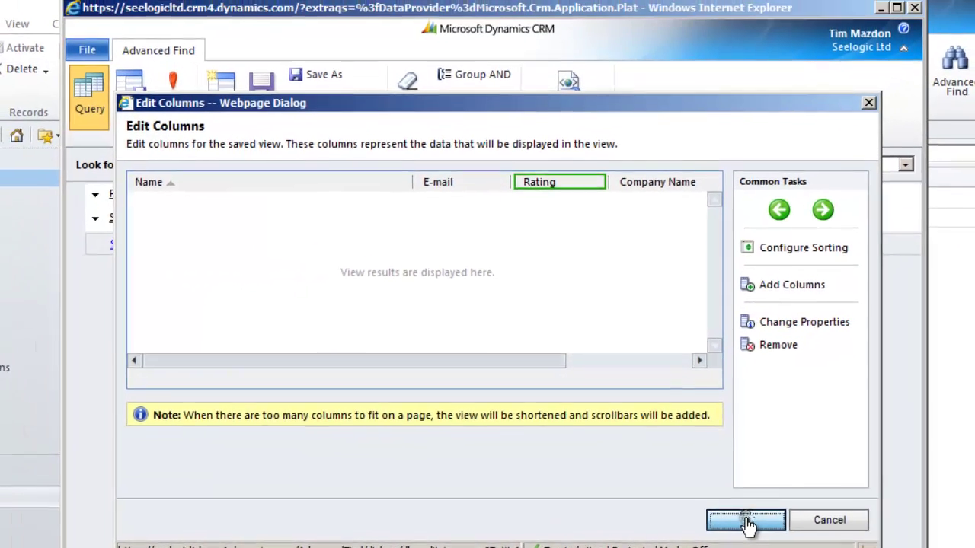
Accept the column layout and run the query, listing 9 leads with E-mail and Rating.
left_click(760, 509)
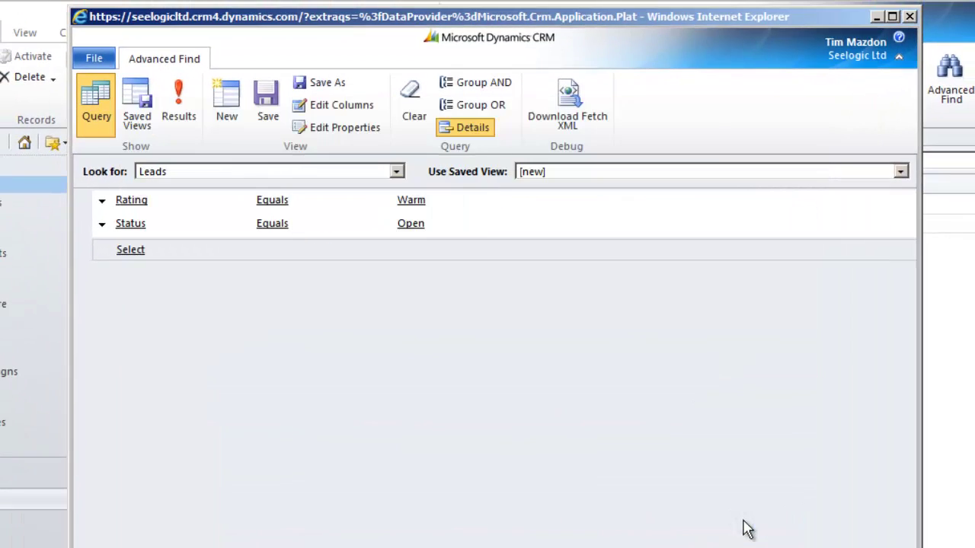
left_click(186, 124)
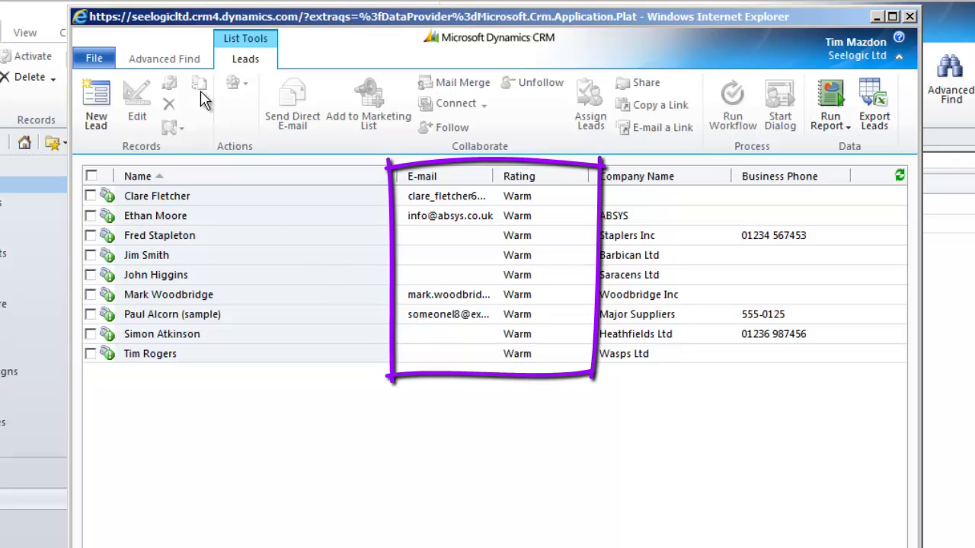
left_click(162, 60)
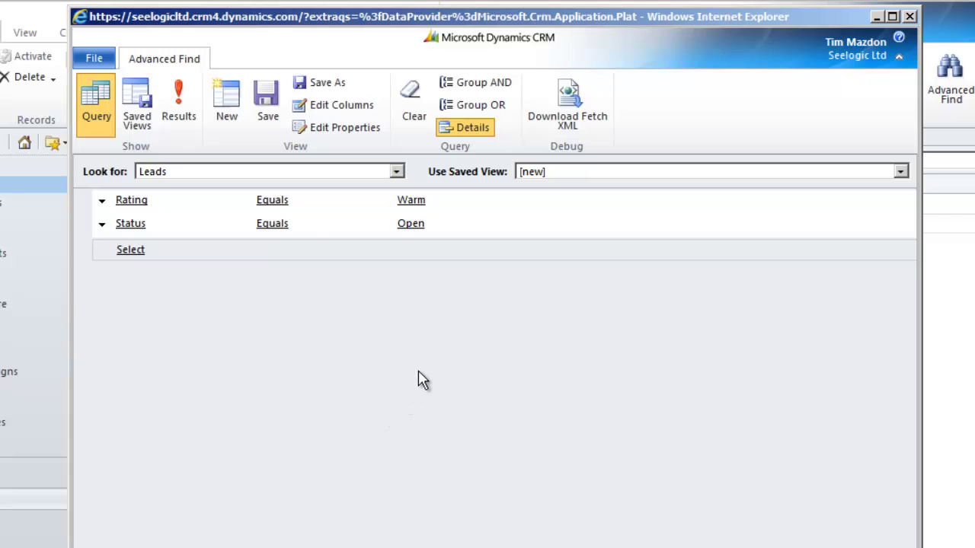
left_click(186, 124)
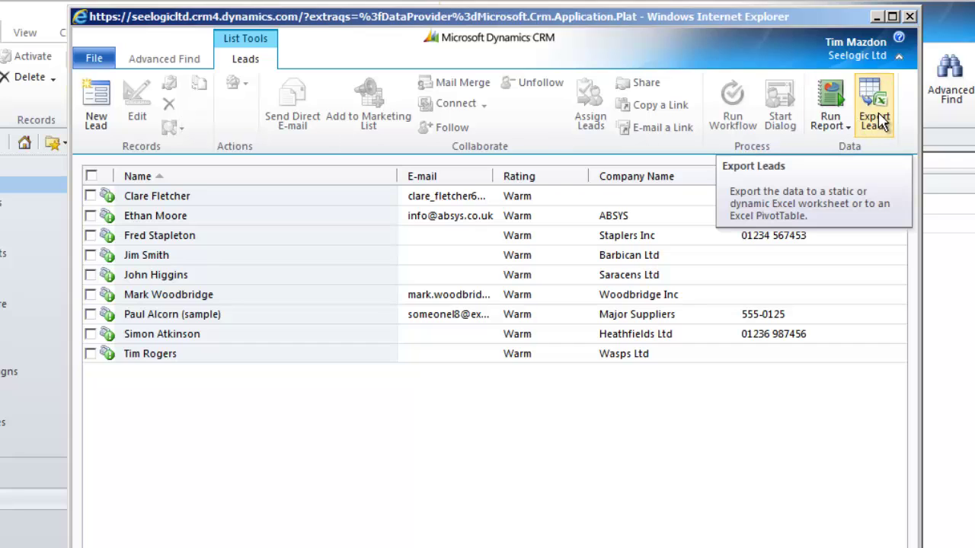
Save the query, replacing the [new] placeholder name with 'Warm Open leads'.
left_click(170, 63)
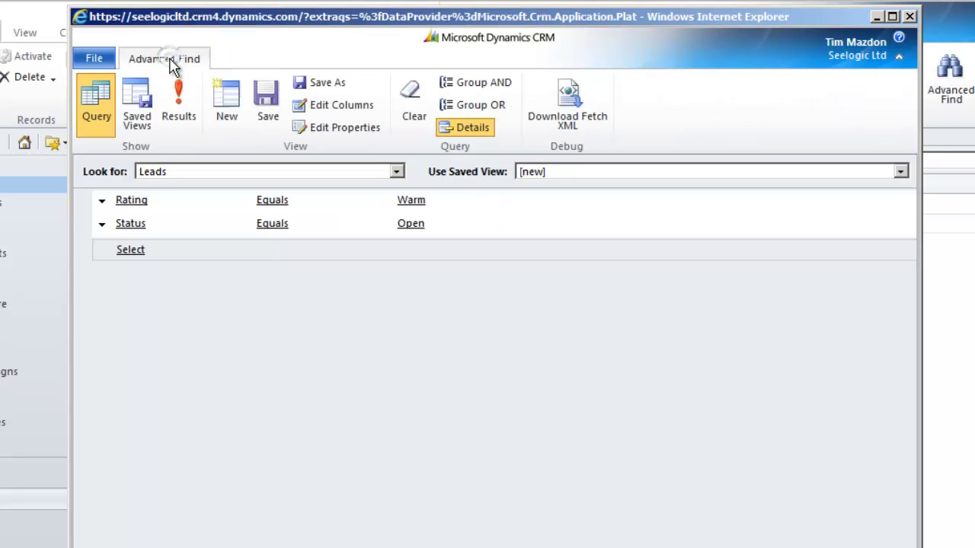
left_click(266, 107)
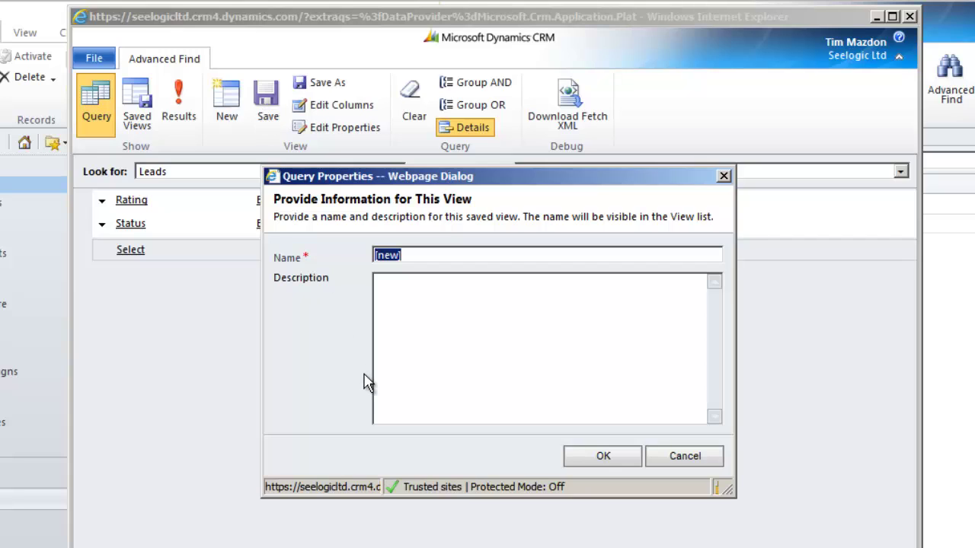
key("BackSpace")
type("Warm Open leads")
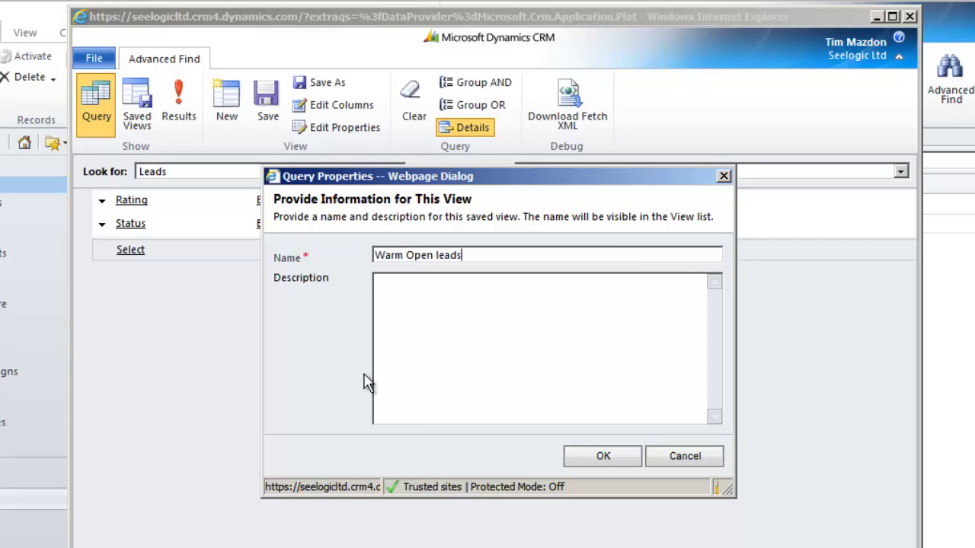
left_click(604, 462)
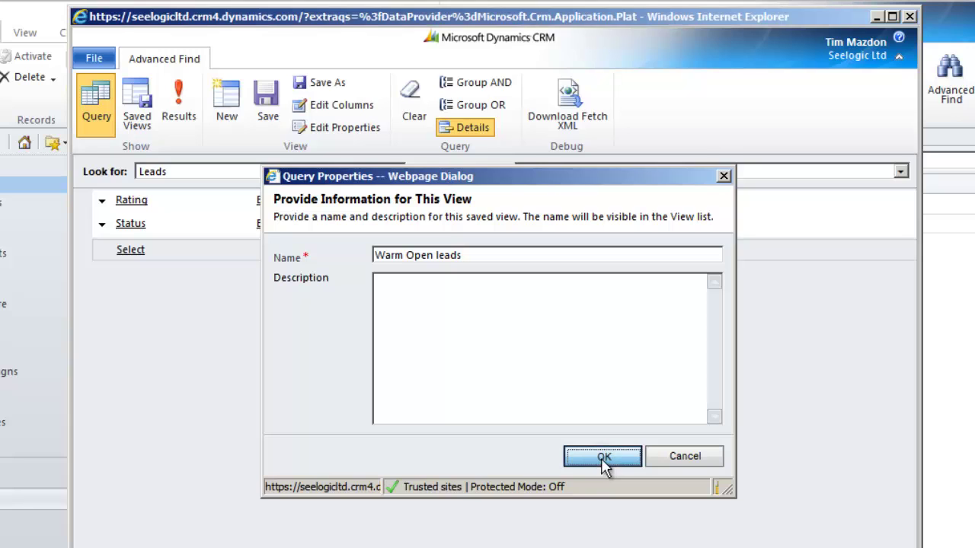
Close Advanced Find, refresh the Leads list and switch to the Warm Open leads view (9 leads).
left_click(94, 60)
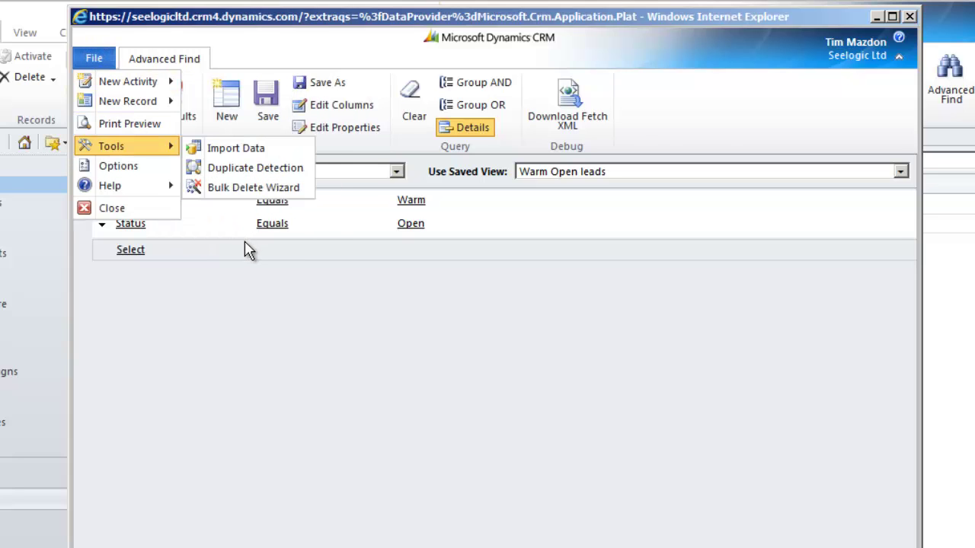
left_click(125, 211)
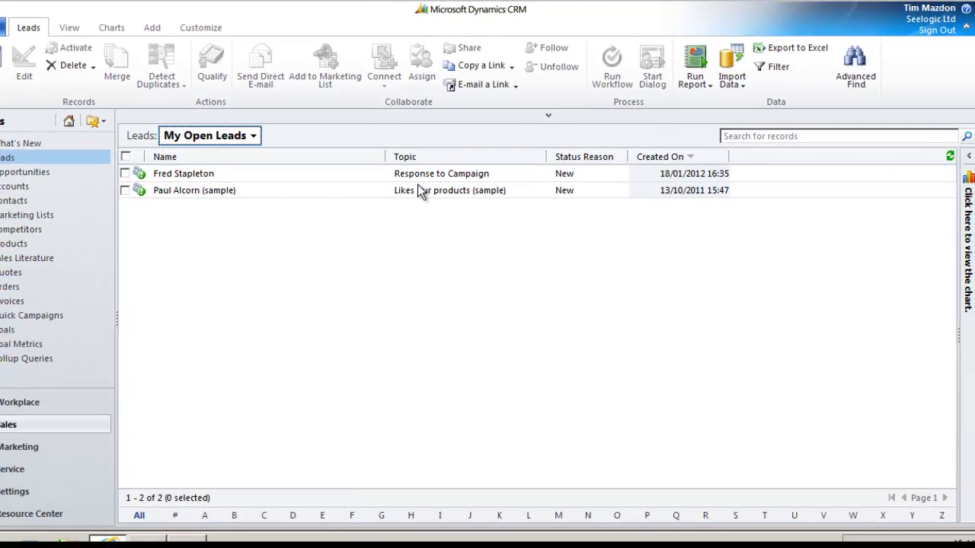
left_click(950, 156)
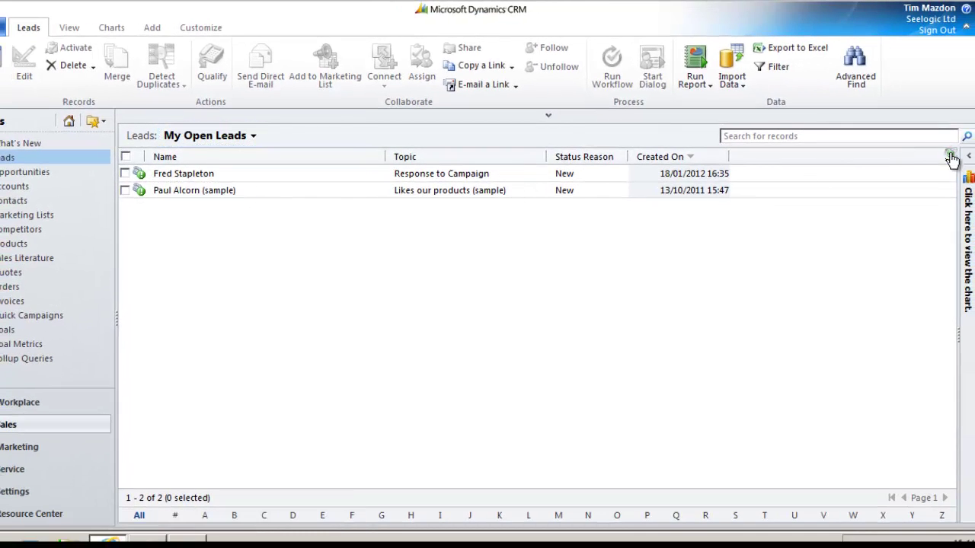
left_click(254, 136)
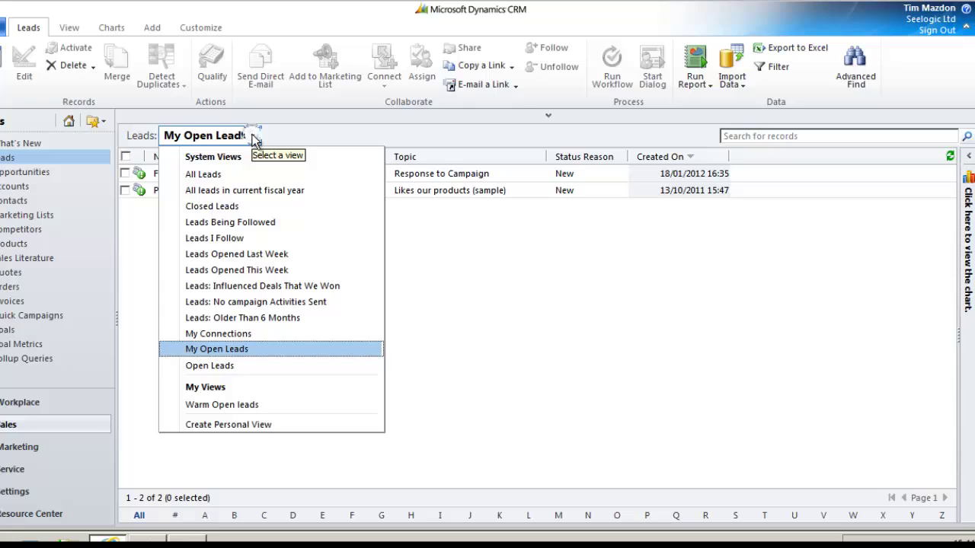
left_click(237, 411)
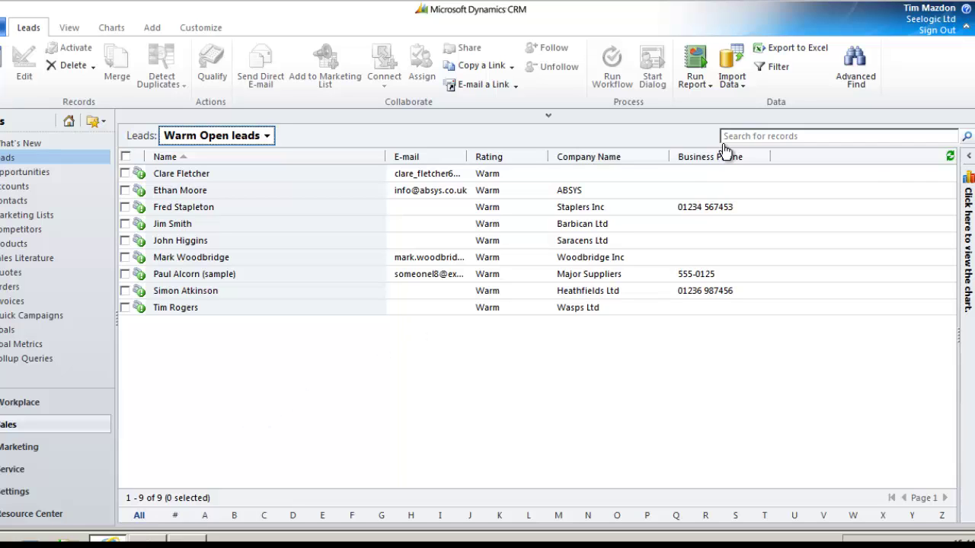
Reopen Advanced Find and load Warm Open leads from Saved Views, showing Rating Warm and Status Open.
left_click(853, 61)
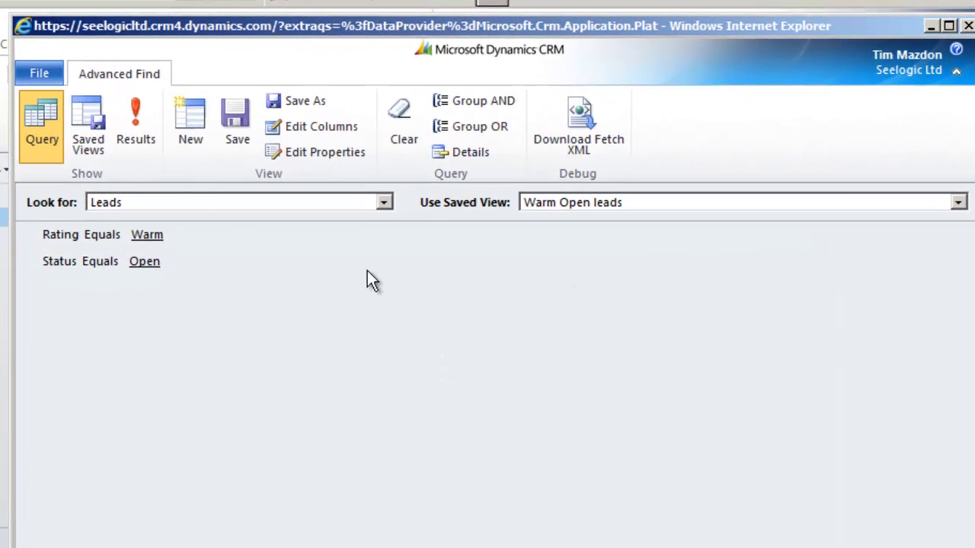
left_click(89, 130)
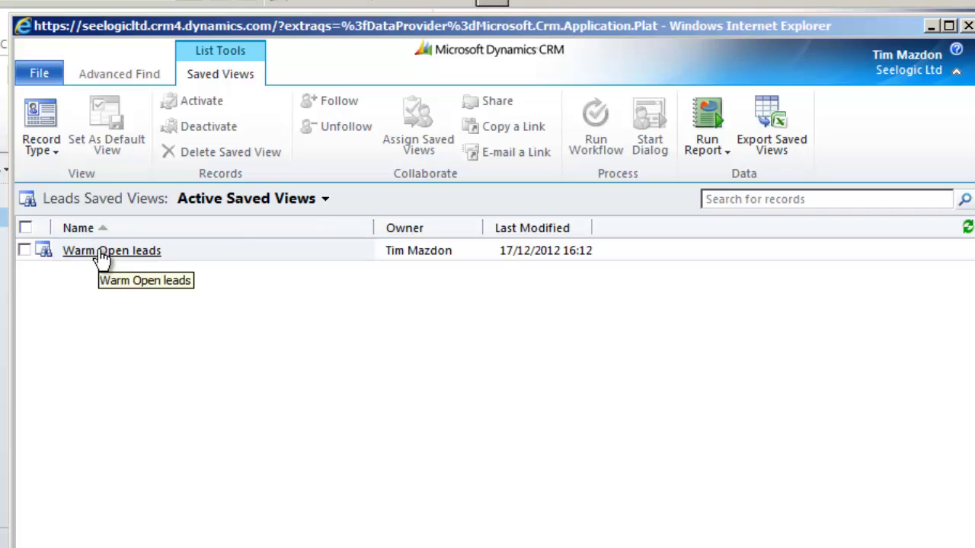
left_click(24, 252)
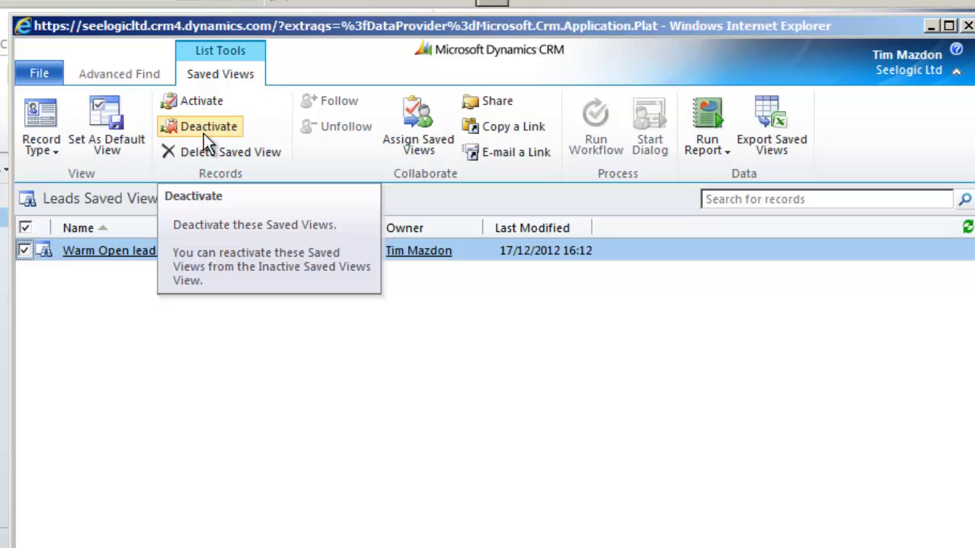
left_click(121, 254)
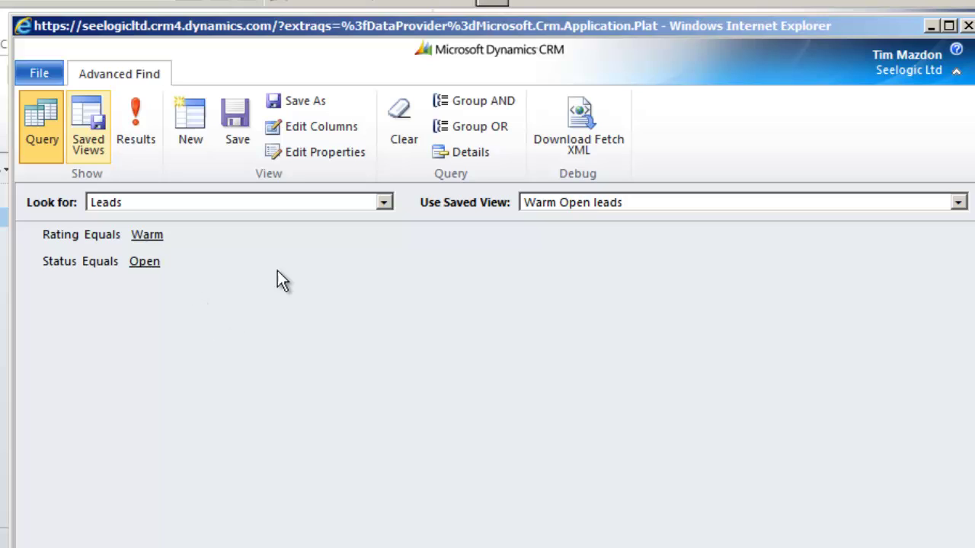
Switch the query to Details, confirm Rating Equals Warm and Status Equals Open, and save.
left_click(463, 151)
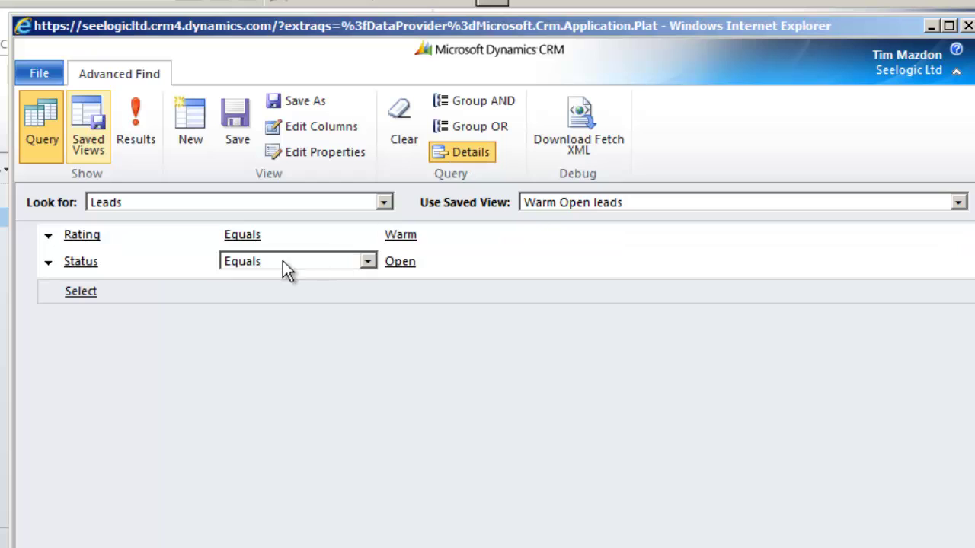
left_click(97, 235)
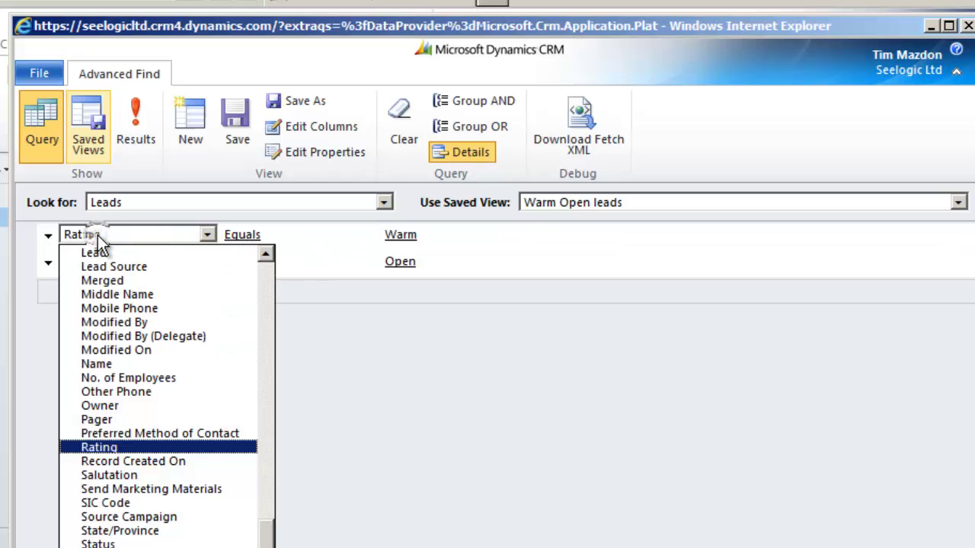
left_click(97, 237)
left_click(232, 239)
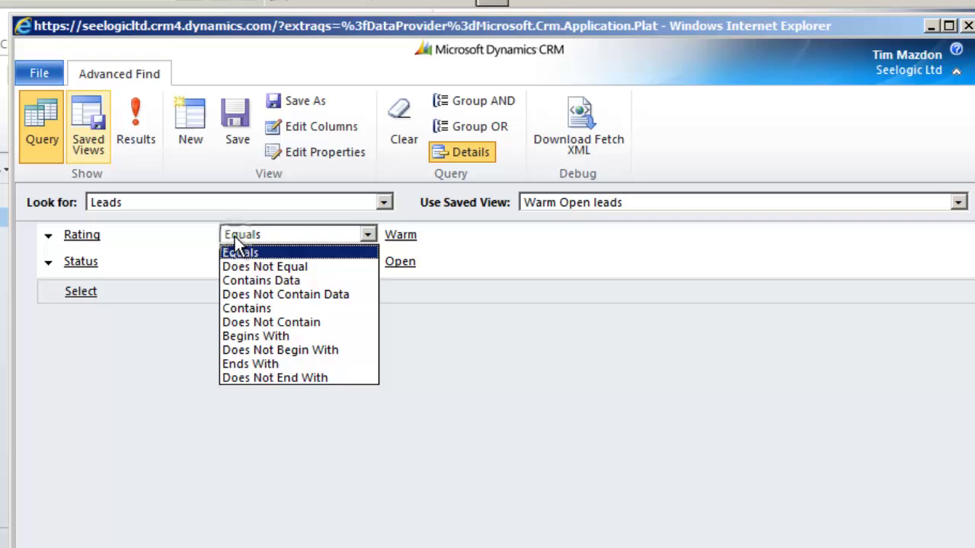
left_click(234, 236)
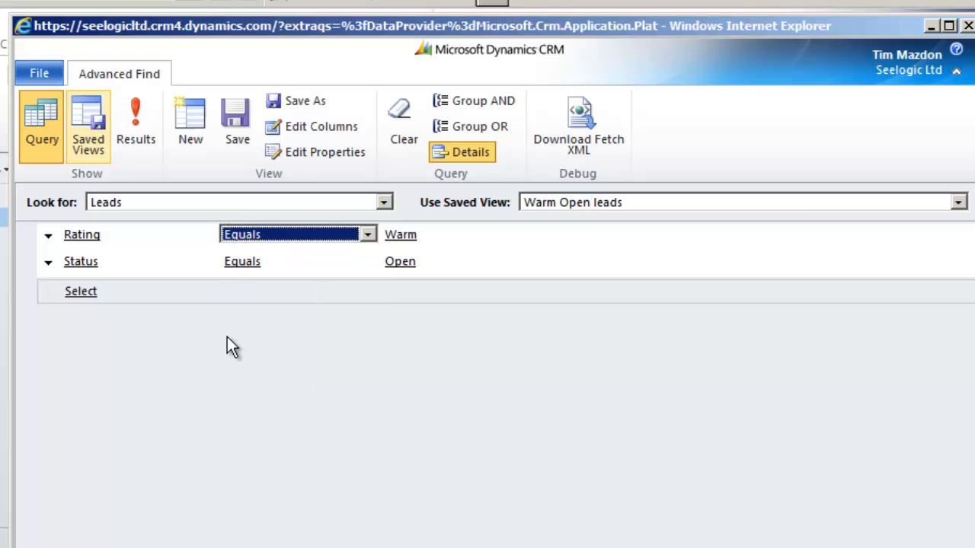
left_click(235, 133)
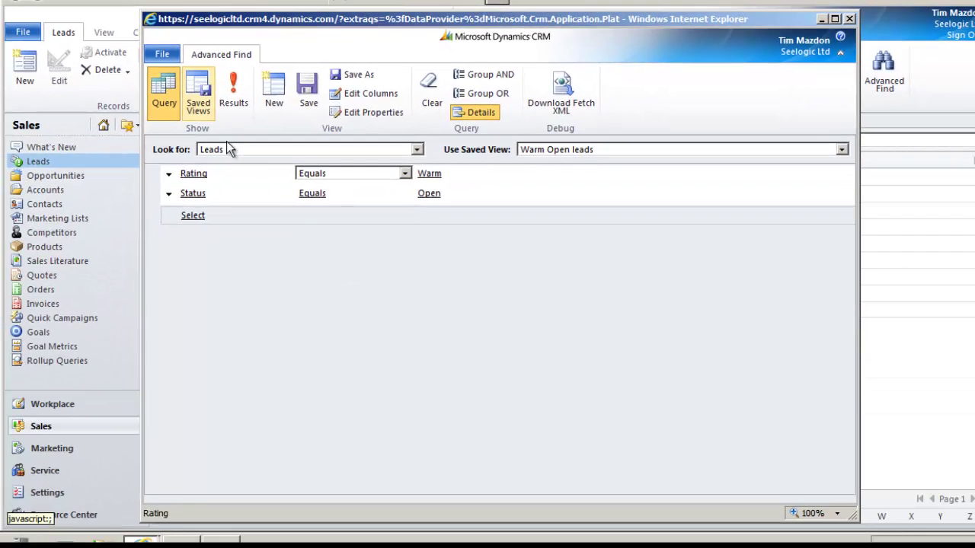
Close Advanced Find from its File menu to return to the Warm Open leads list.
left_click(163, 55)
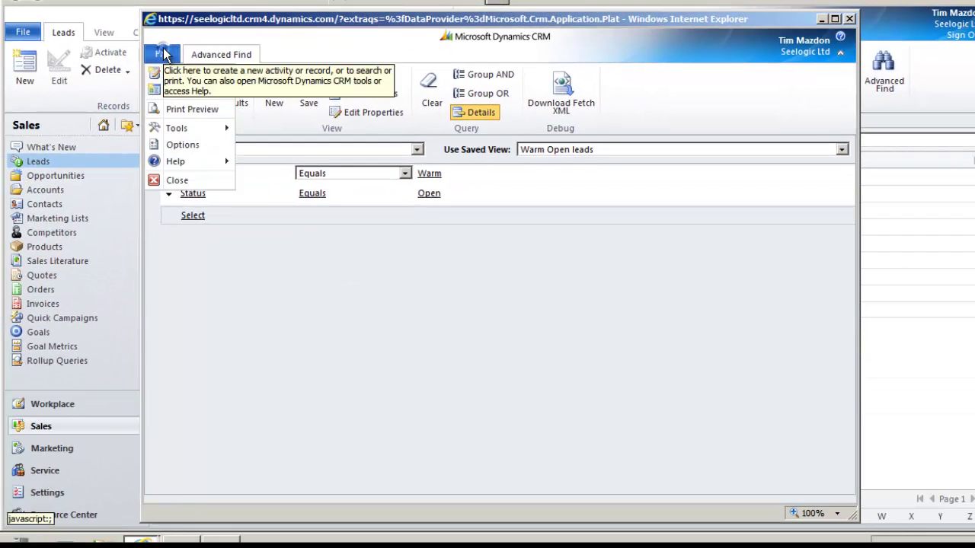
left_click(176, 180)
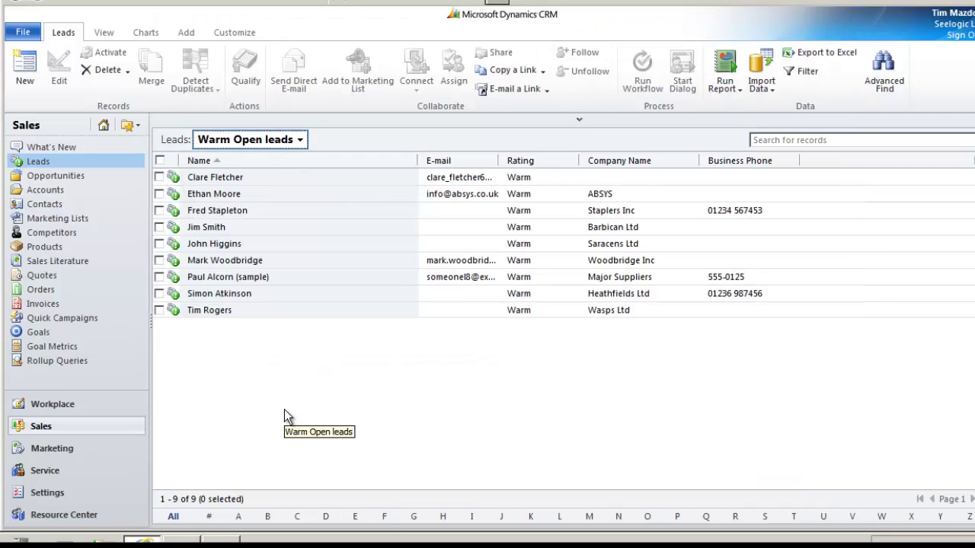